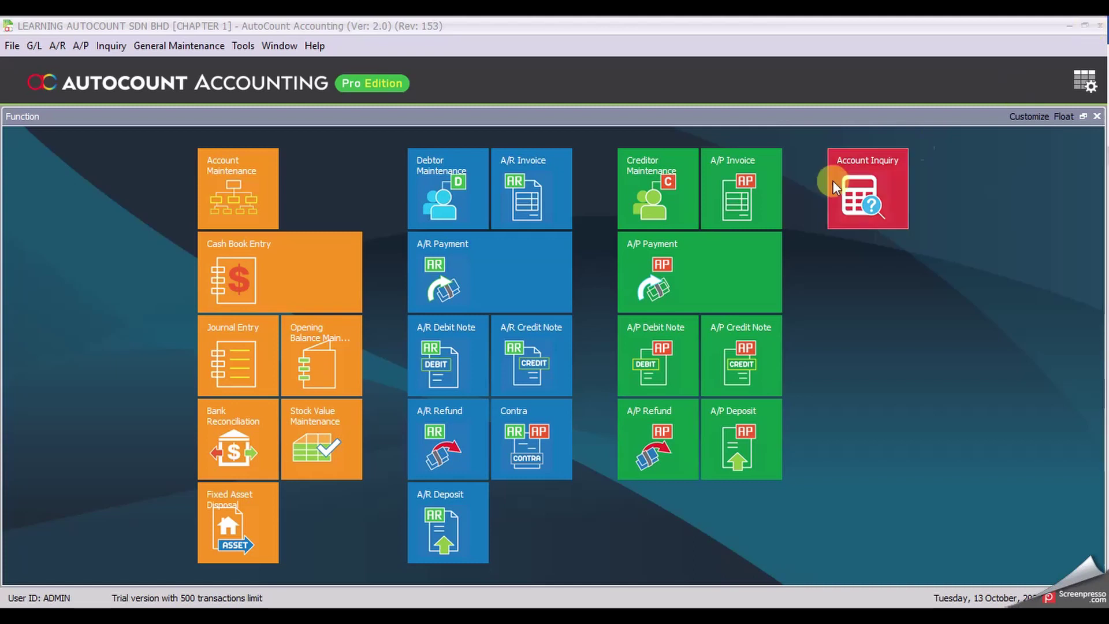
# Step: Start a new blank payment voucher from the Cash Book Entry tile
pyautogui.click(296, 268)
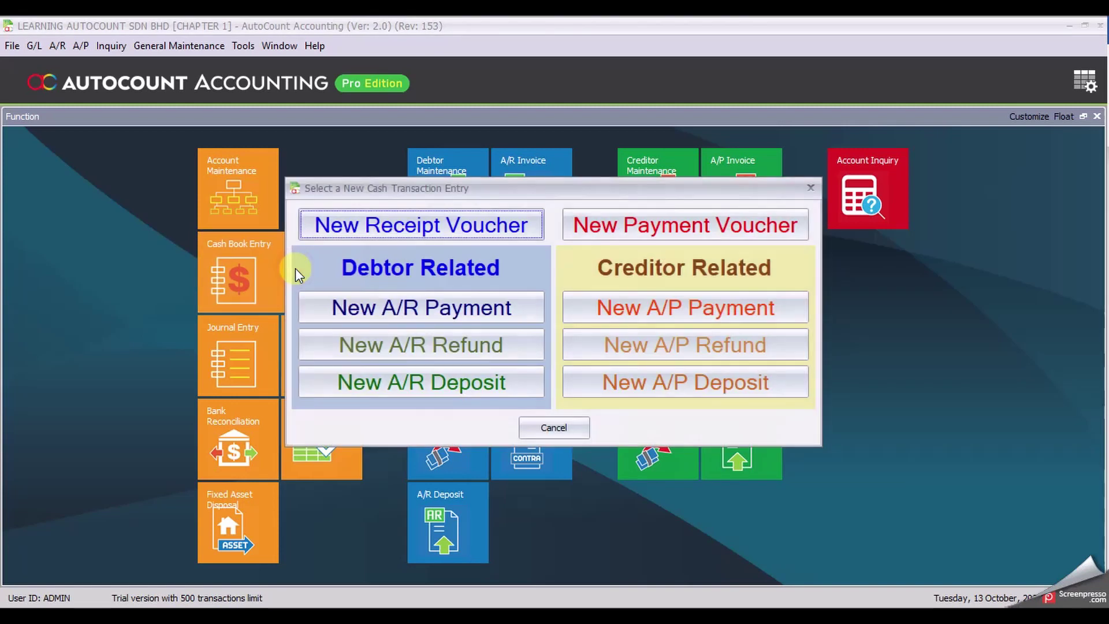
pyautogui.click(722, 226)
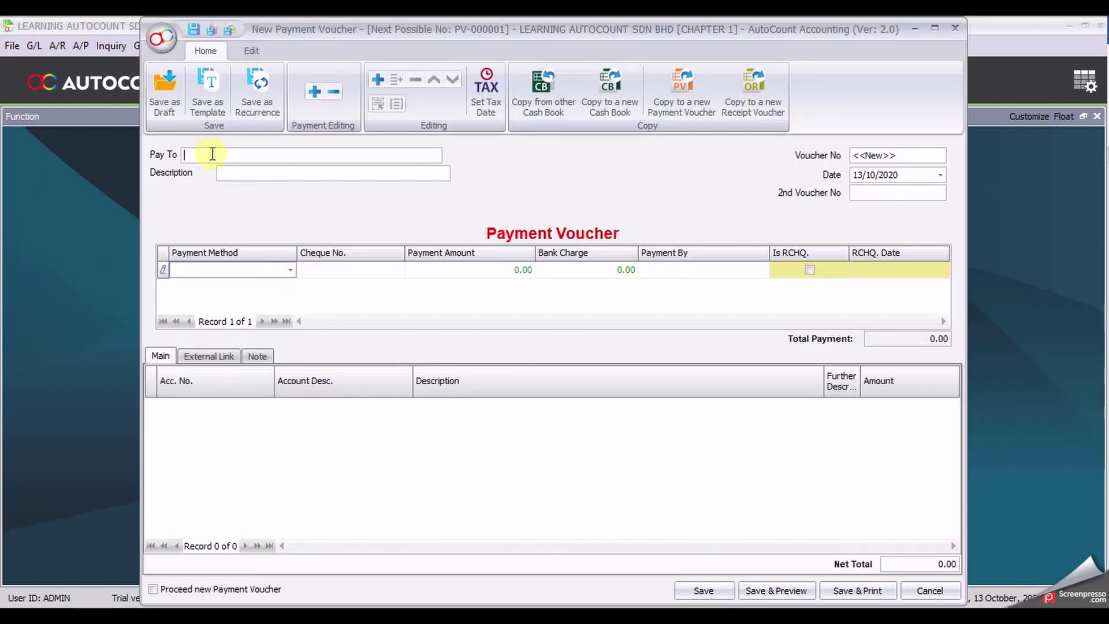
# Step: Enter payee SUPPLIER XYZ and description CASH PURCHASE
pyautogui.write('SUPPLIER XYZ')
pyautogui.press('Tab')
pyautogui.write('CASH PURHCASE')
pyautogui.press('BackSpace')
pyautogui.press('BackSpace')
pyautogui.press('BackSpace')
pyautogui.press('BackSpace')
pyautogui.press('BackSpace')
pyautogui.write('CHASE')
# Step: Date the voucher 06/01/2020 and pay from CIMB-KL with cheque 220011
pyautogui.click(866, 175)
pyautogui.write('061')
pyautogui.click(290, 272)
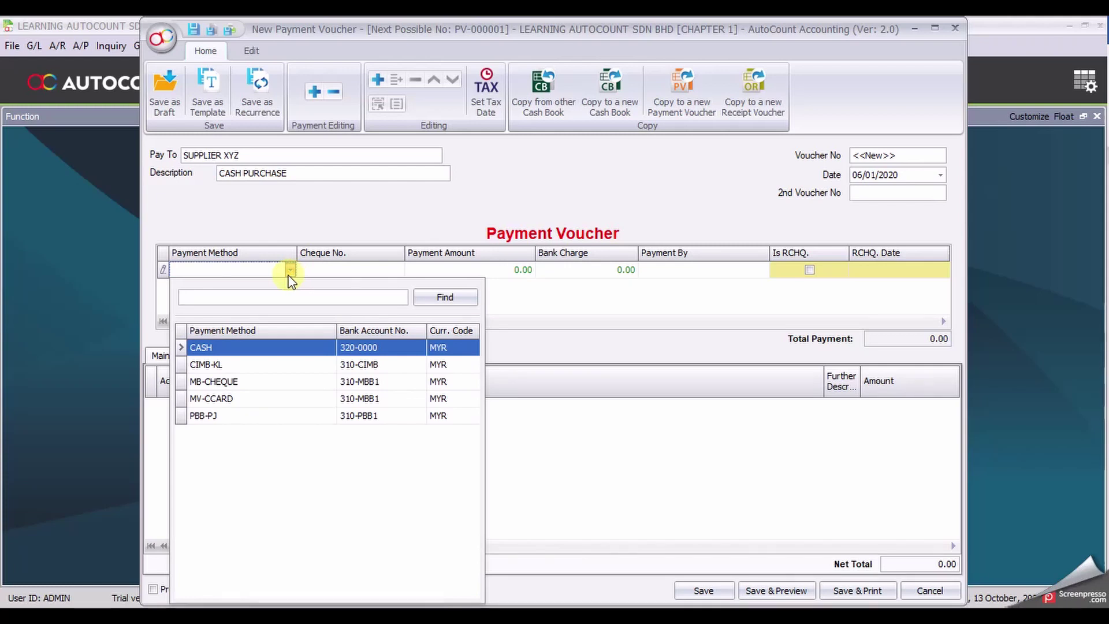
pyautogui.click(238, 366)
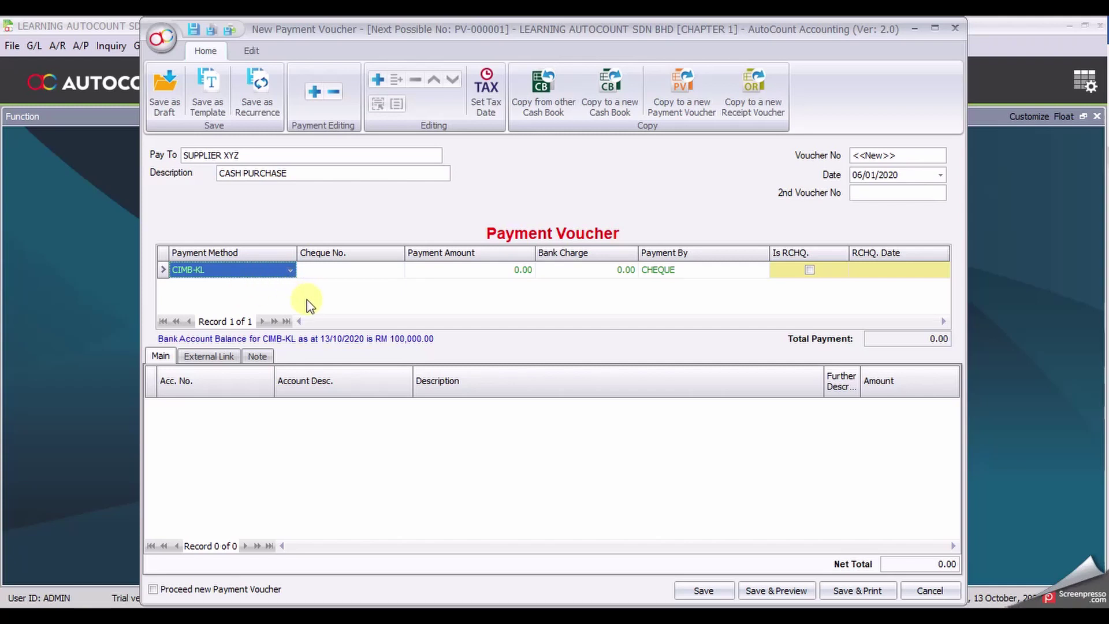
pyautogui.click(362, 274)
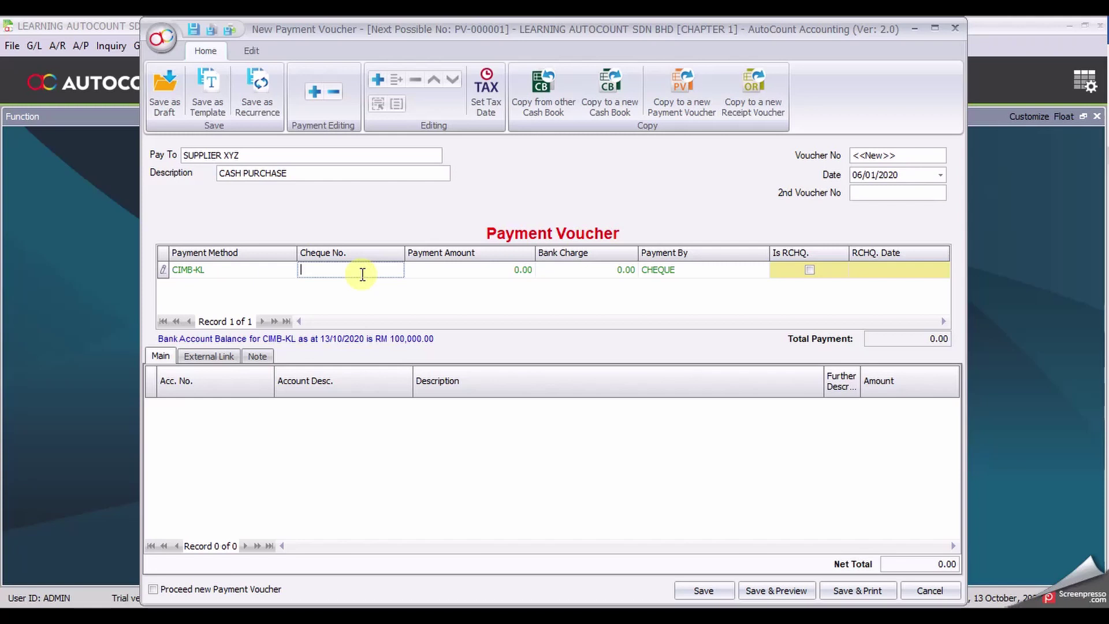
pyautogui.write('220011')
# Step: Add a detail line charged to 610-0000 PURCHASES, described ITEM 3302
pyautogui.click(377, 81)
pyautogui.click(215, 411)
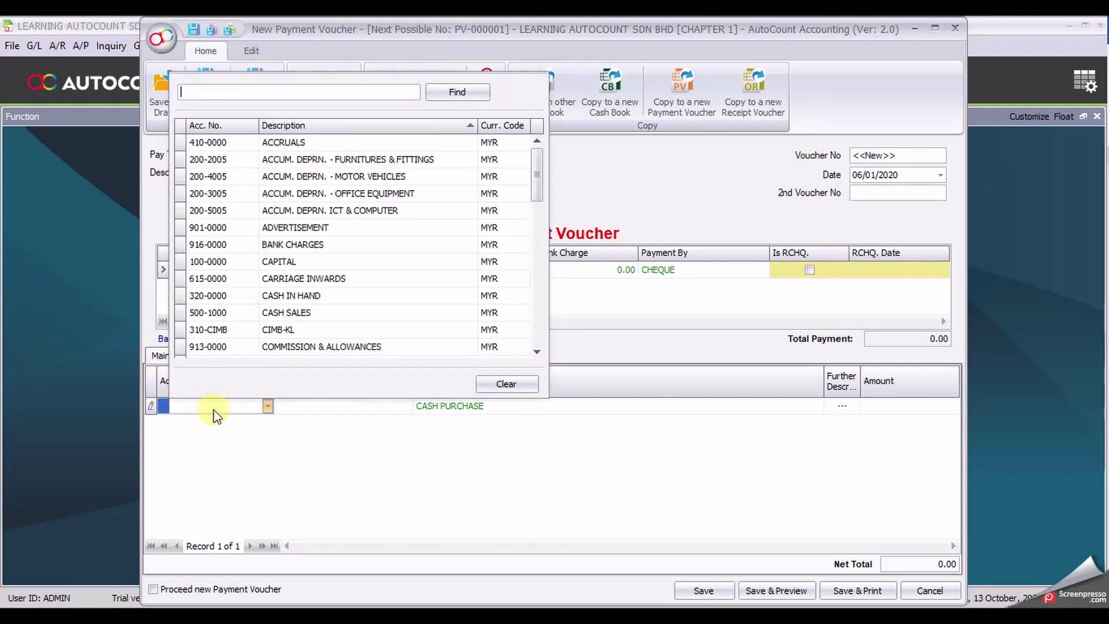
pyautogui.write('PURCHASE')
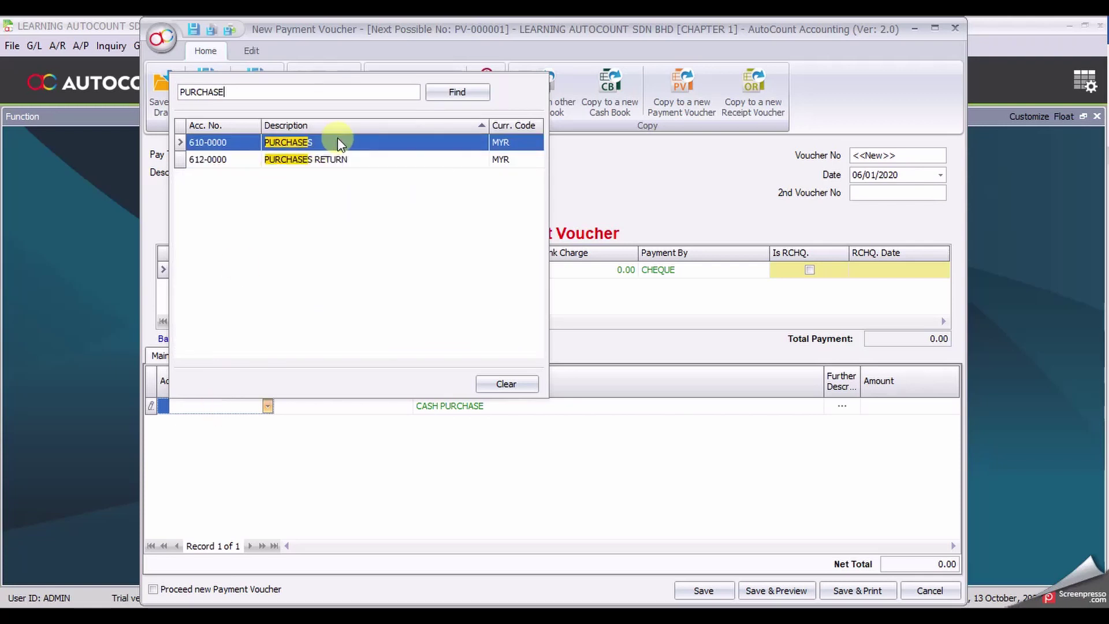
pyautogui.click(337, 140)
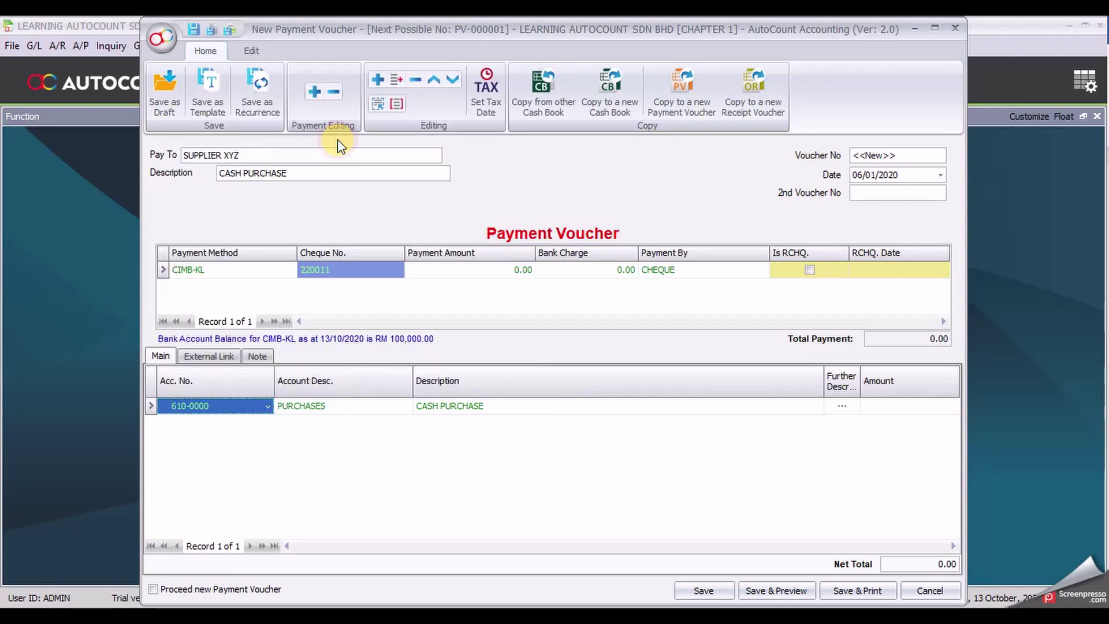
pyautogui.click(520, 406)
pyautogui.moveTo(520, 406); pyautogui.dragTo(420, 430)
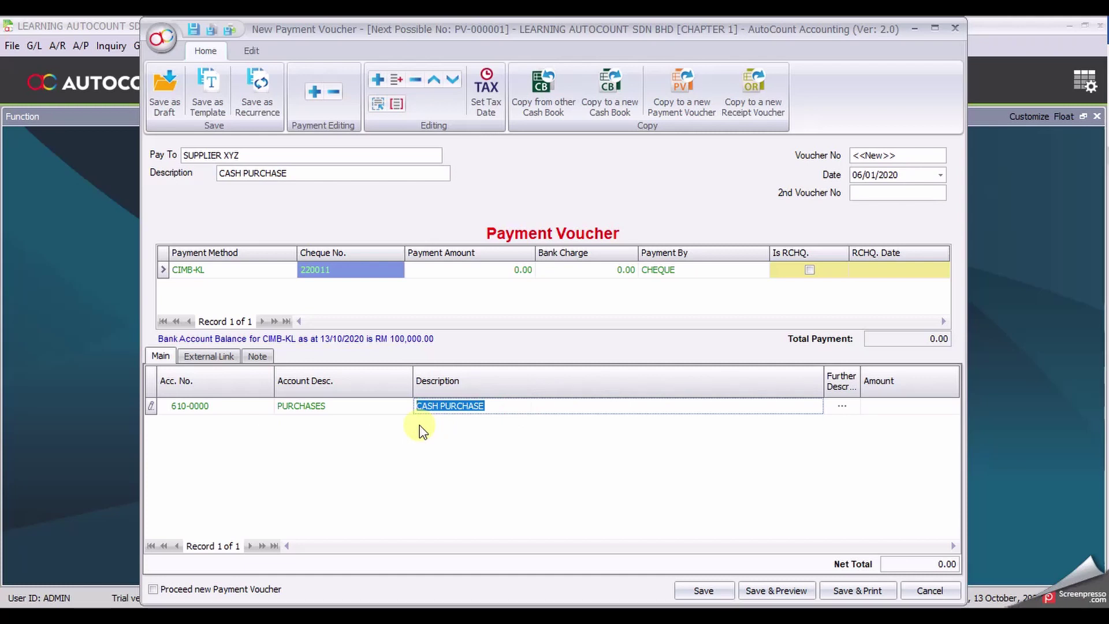
pyautogui.write('ITEM ')
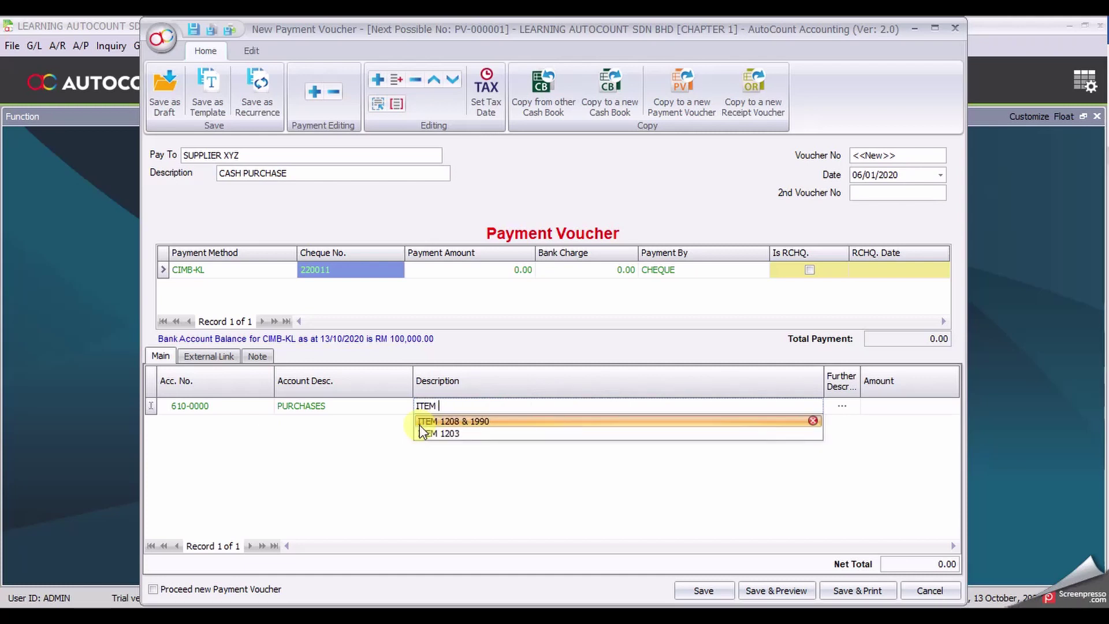
pyautogui.write('3302')
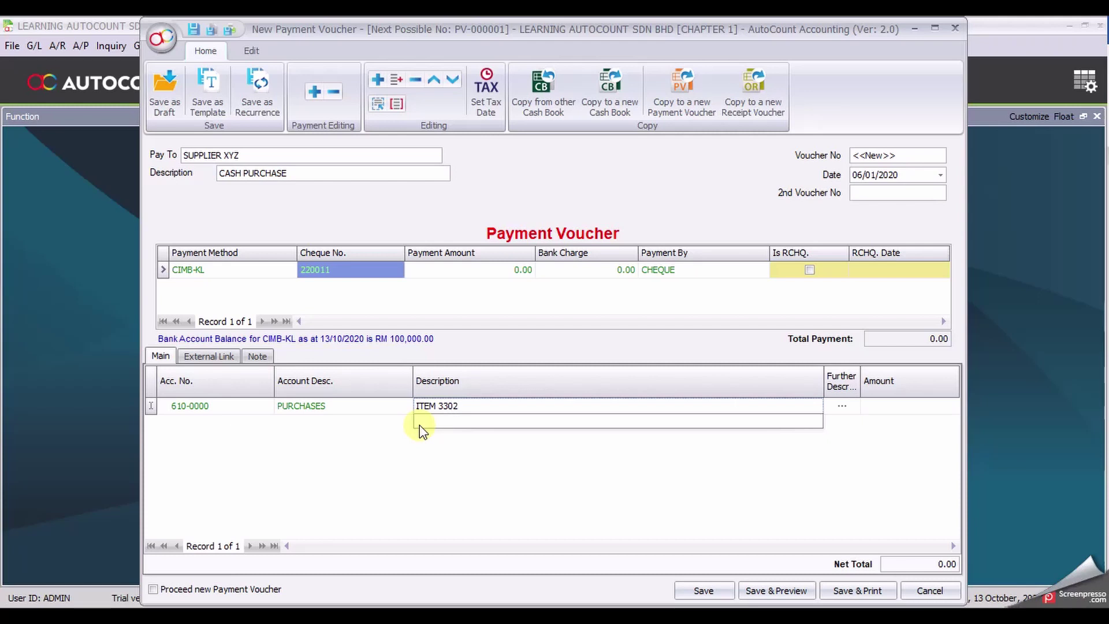
pyautogui.click(508, 465)
# Step: Give the line an amount of 3,000.00 and enable Proceed new Payment Voucher
pyautogui.click(914, 410)
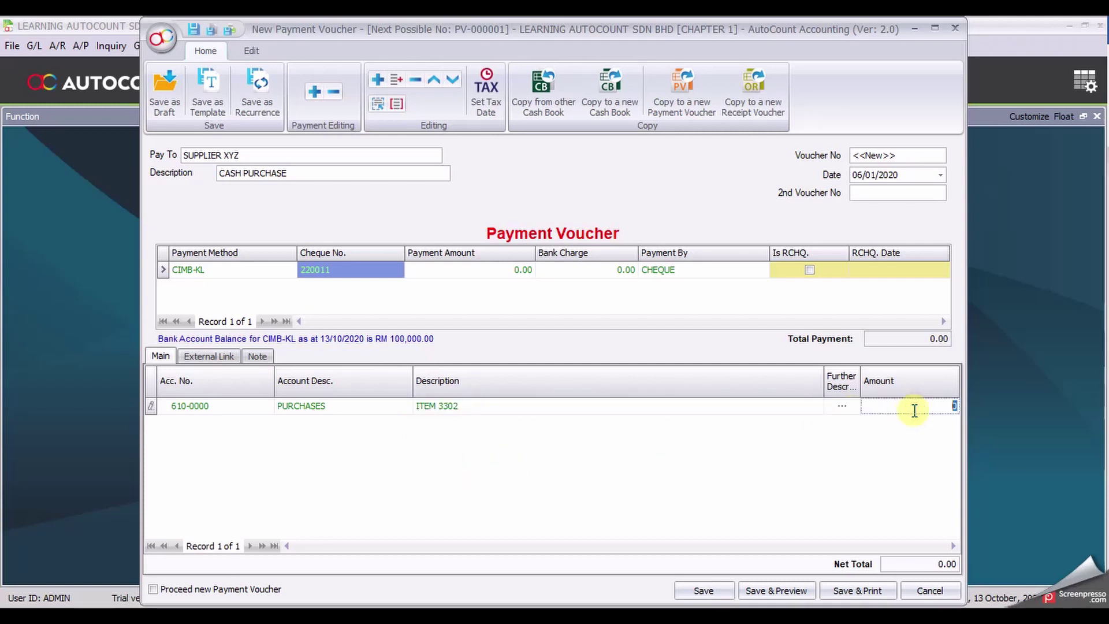
pyautogui.write('3000')
pyautogui.click(926, 479)
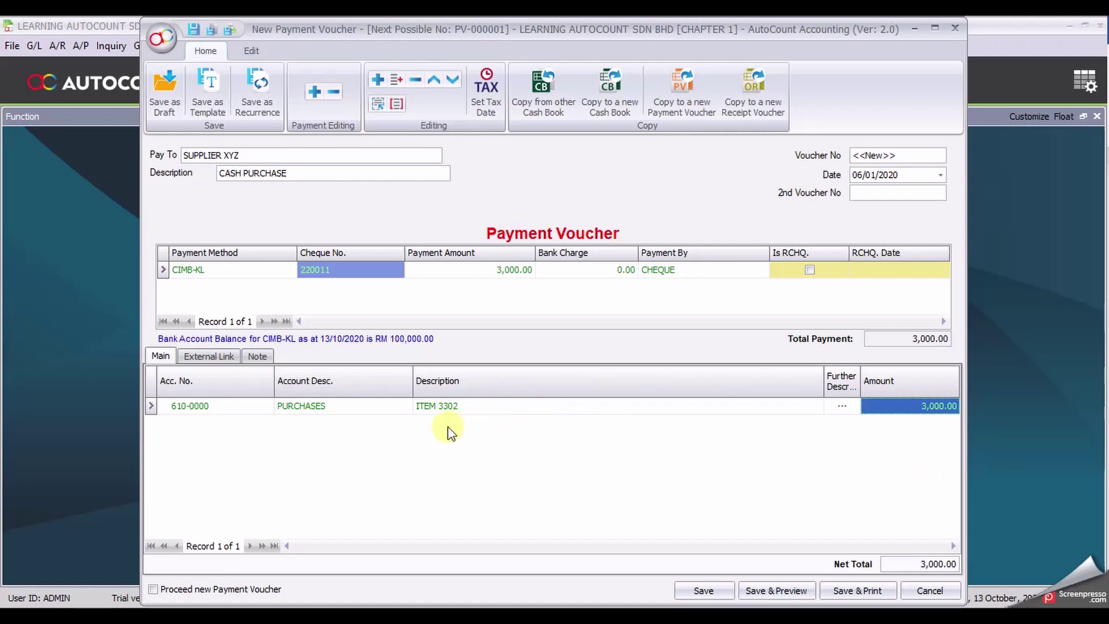
pyautogui.click(206, 590)
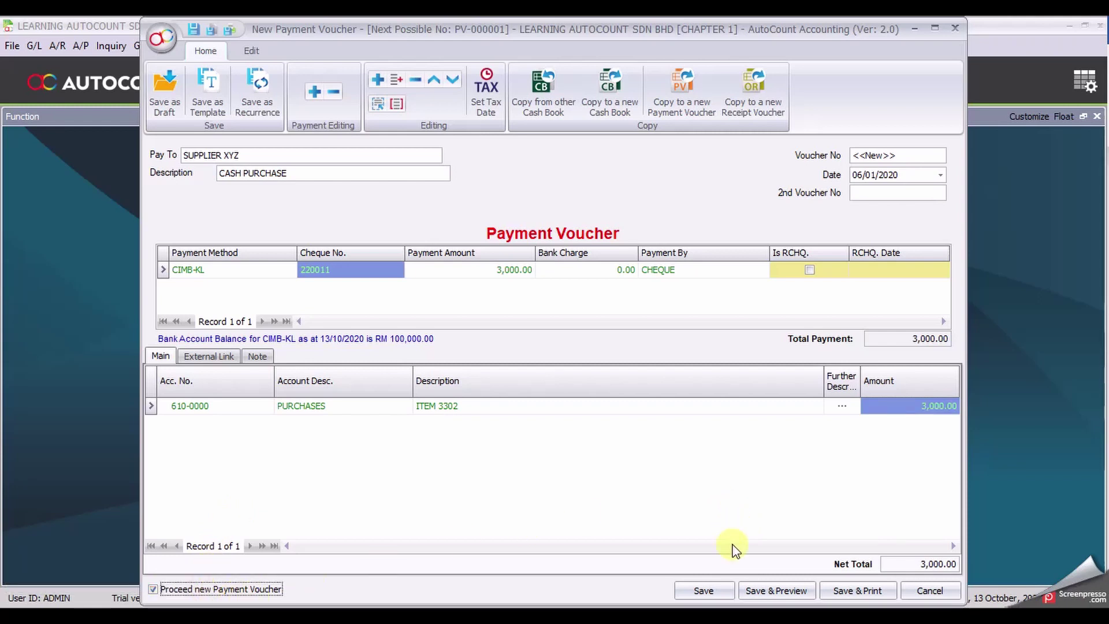
# Step: Save the purchase voucher, then enter payee MM SUPPLIES SDN BHD and description ACQUIRE FIXED ASSETS
pyautogui.click(709, 592)
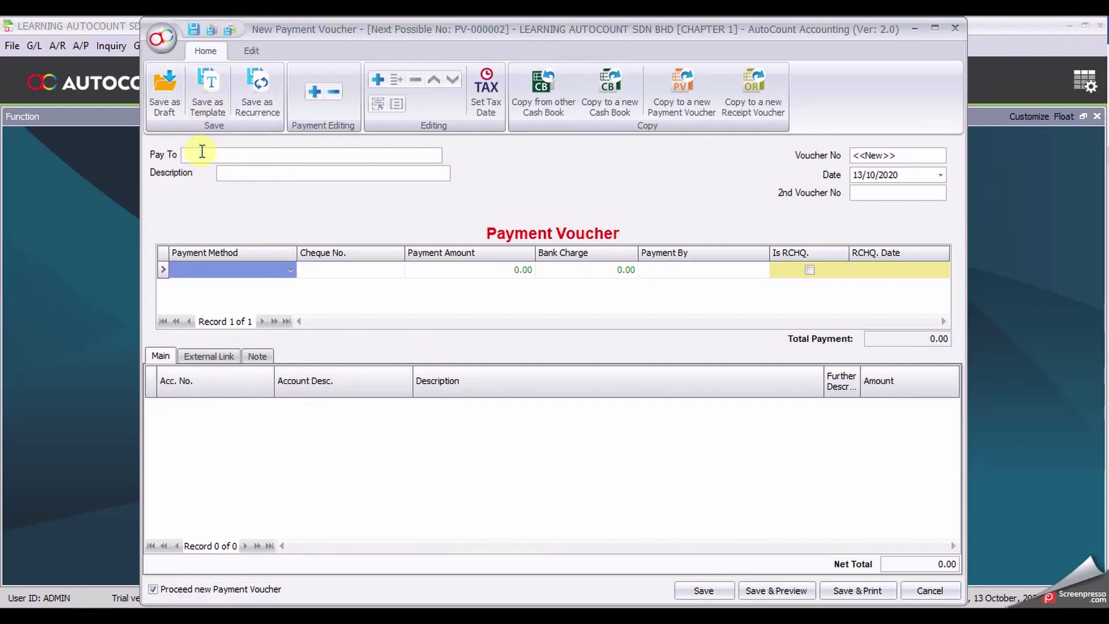
pyautogui.write('MM SUPPLIES SDN BHD')
pyautogui.press('Tab')
pyautogui.write('ACQUIRE FIXED ')
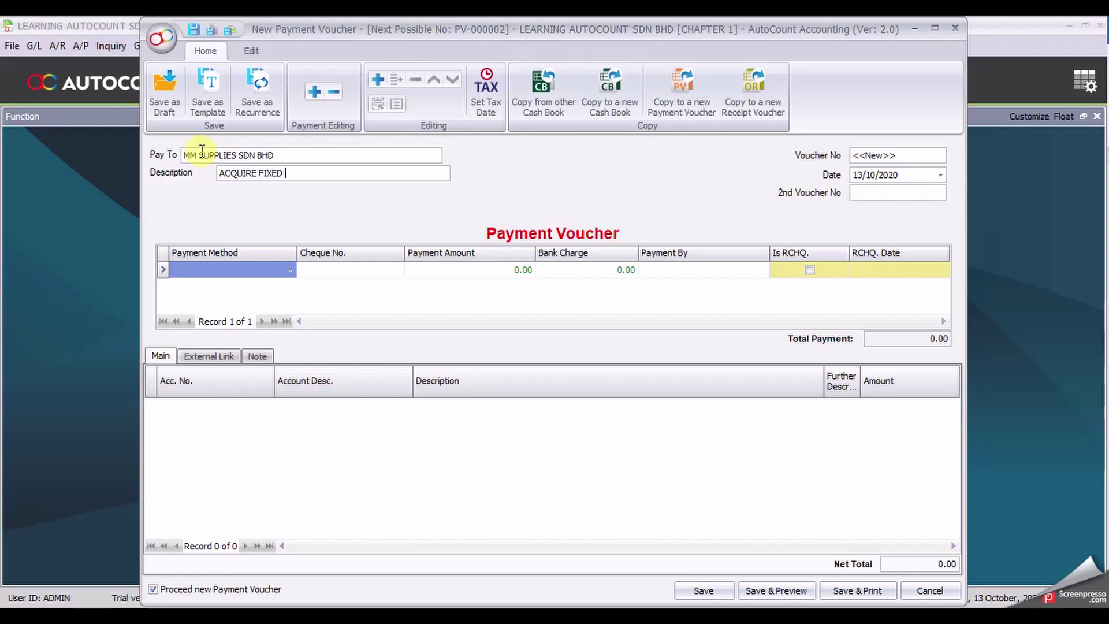
pyautogui.write('ASSETS')
# Step: Date the new voucher 09/01/2020 and pay from CIMB-KL
pyautogui.click(860, 176)
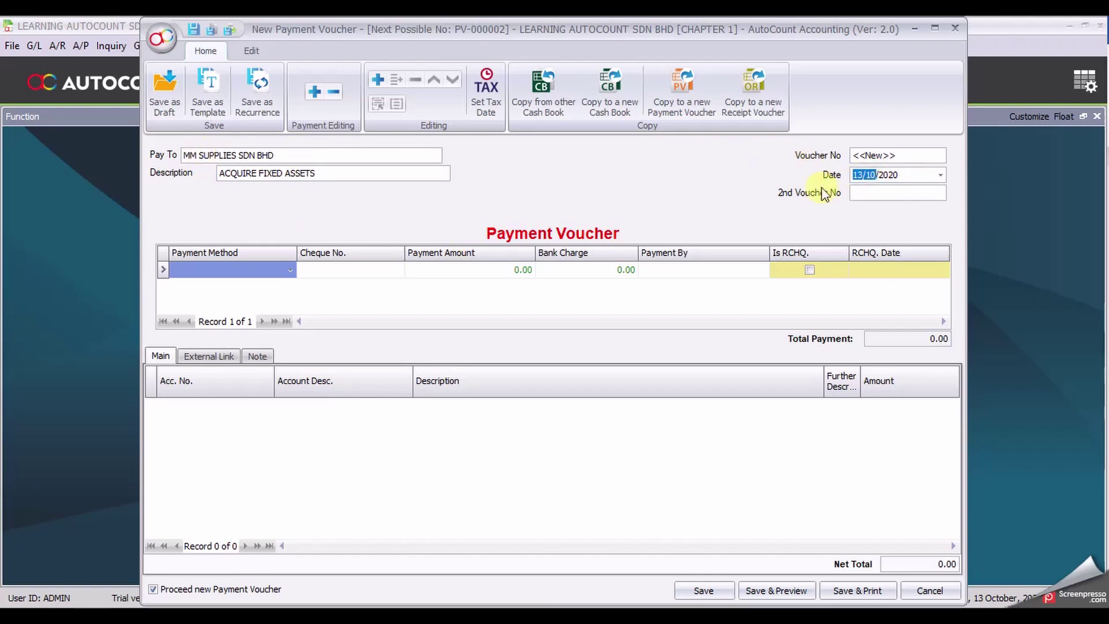
pyautogui.write('09/01')
pyautogui.click(290, 270)
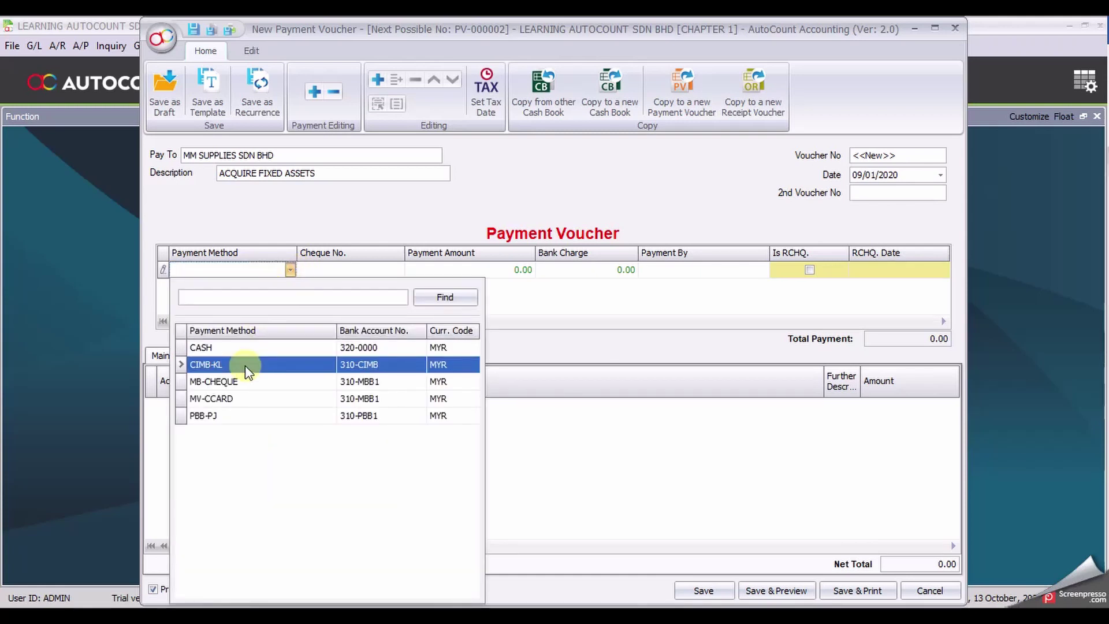
pyautogui.click(246, 368)
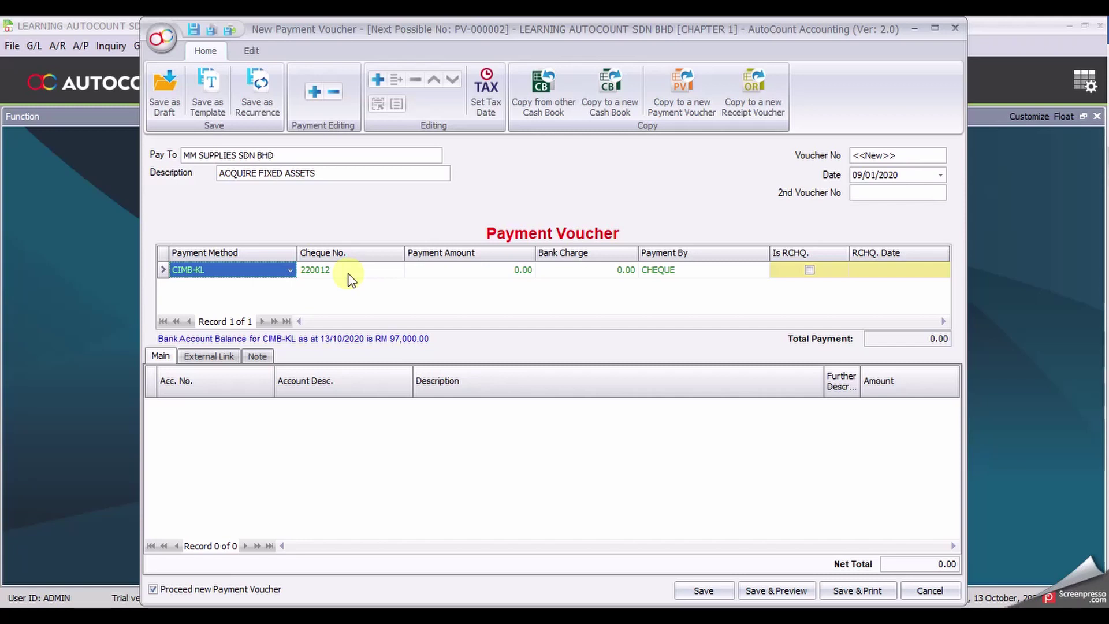
# Step: Add a 200-2000 FURNITURES & FITTINGS line for SOFA SET at 2,000.00, then start another line
pyautogui.click(377, 81)
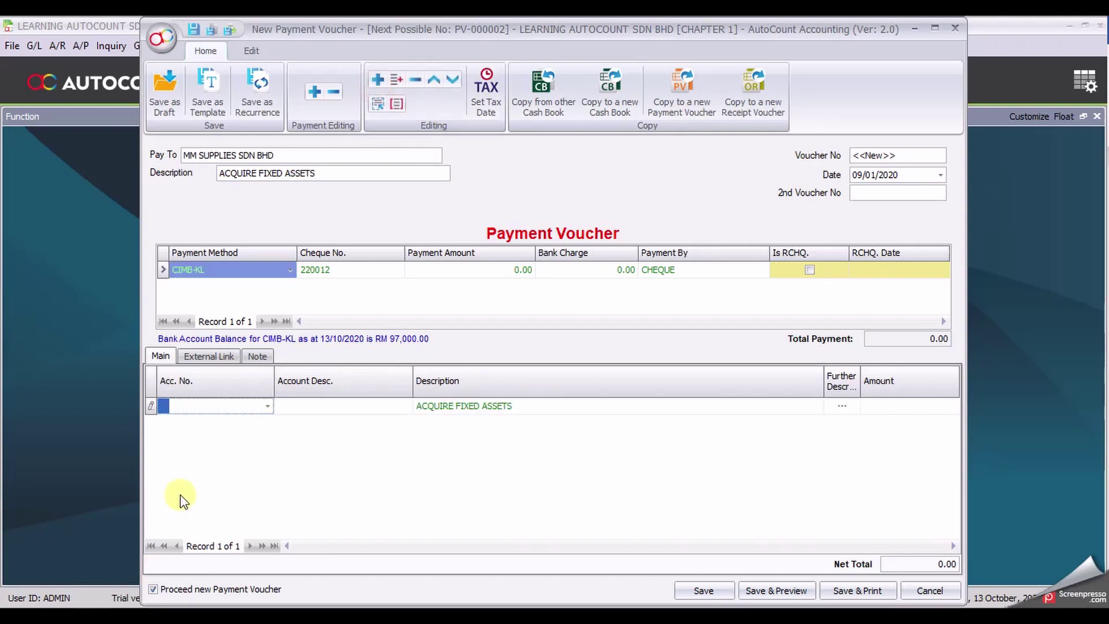
pyautogui.write('200')
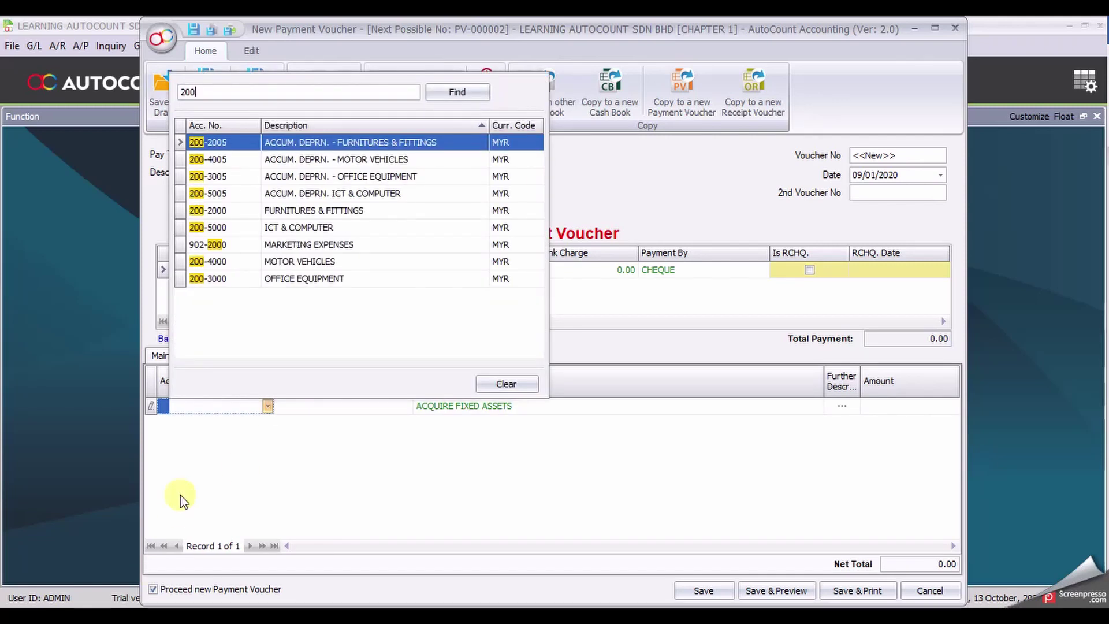
pyautogui.write('-')
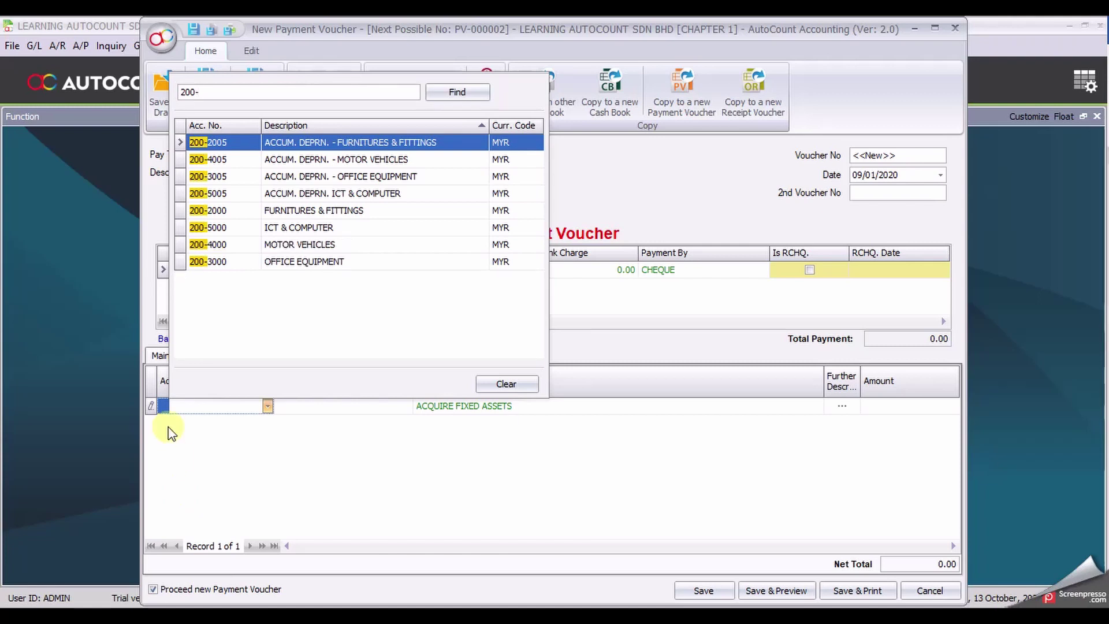
pyautogui.click(316, 210)
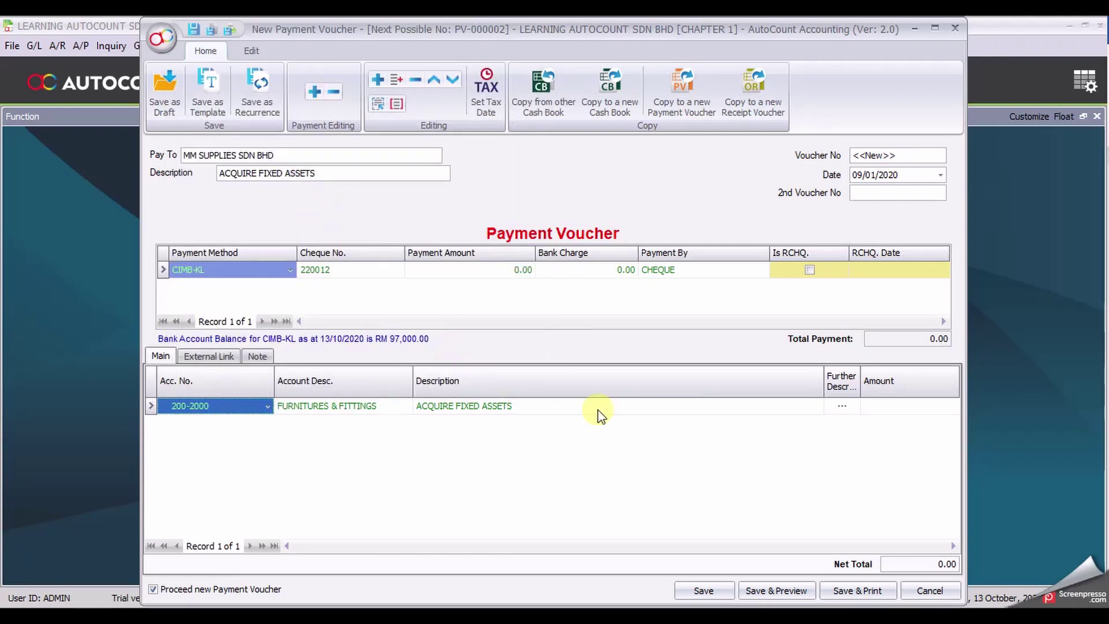
pyautogui.moveTo(588, 406); pyautogui.dragTo(407, 428)
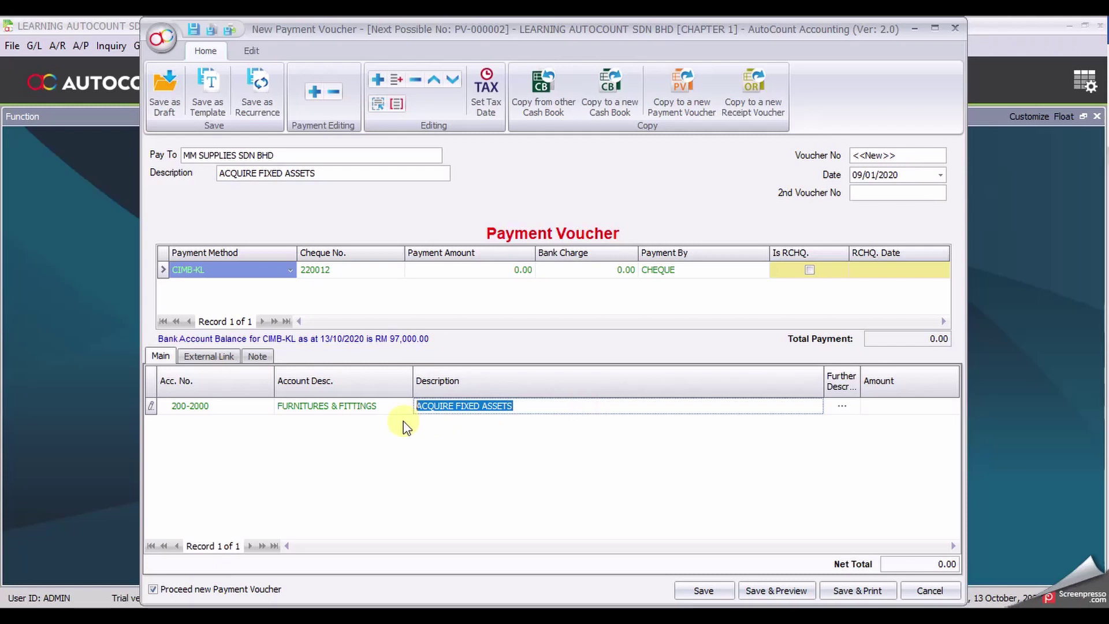
pyautogui.write('SOFA SET')
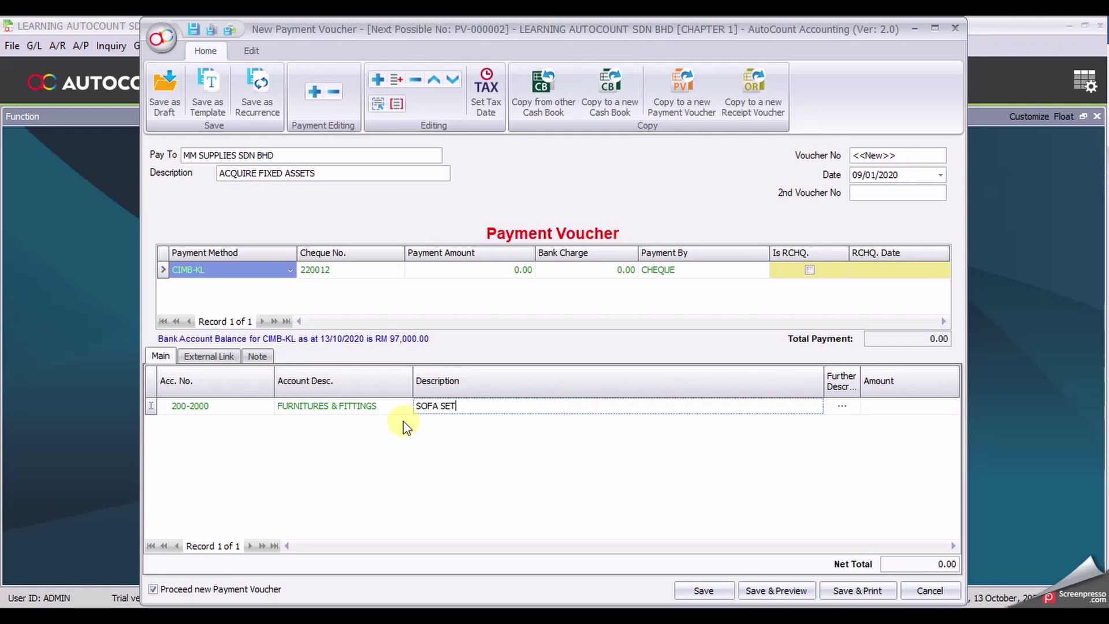
pyautogui.click(919, 409)
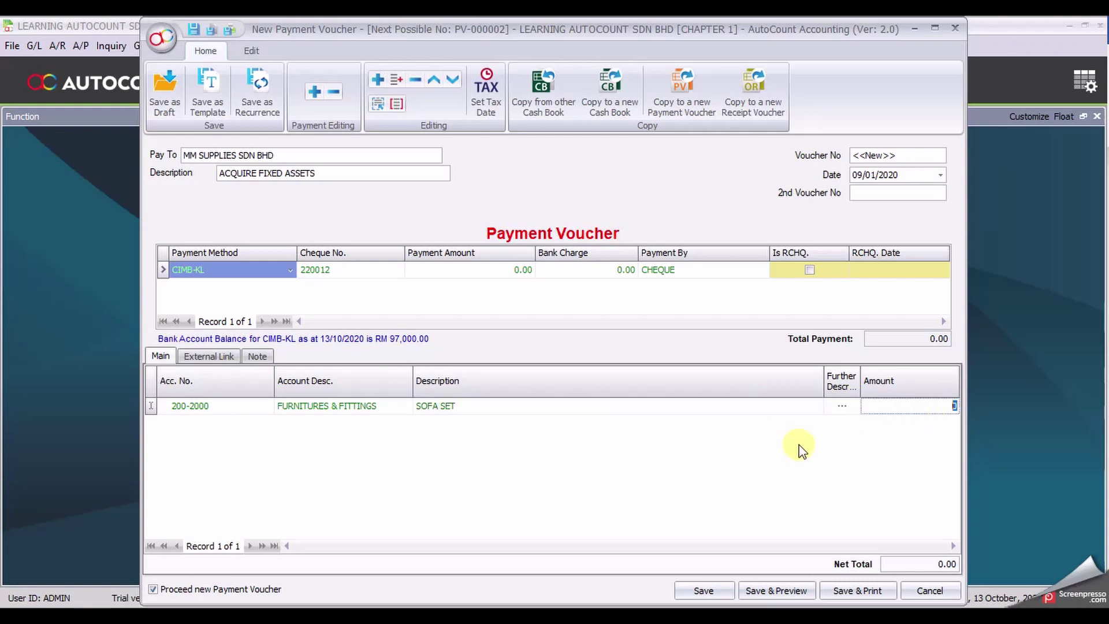
pyautogui.write('2,00')
pyautogui.write('000')
pyautogui.click(802, 477)
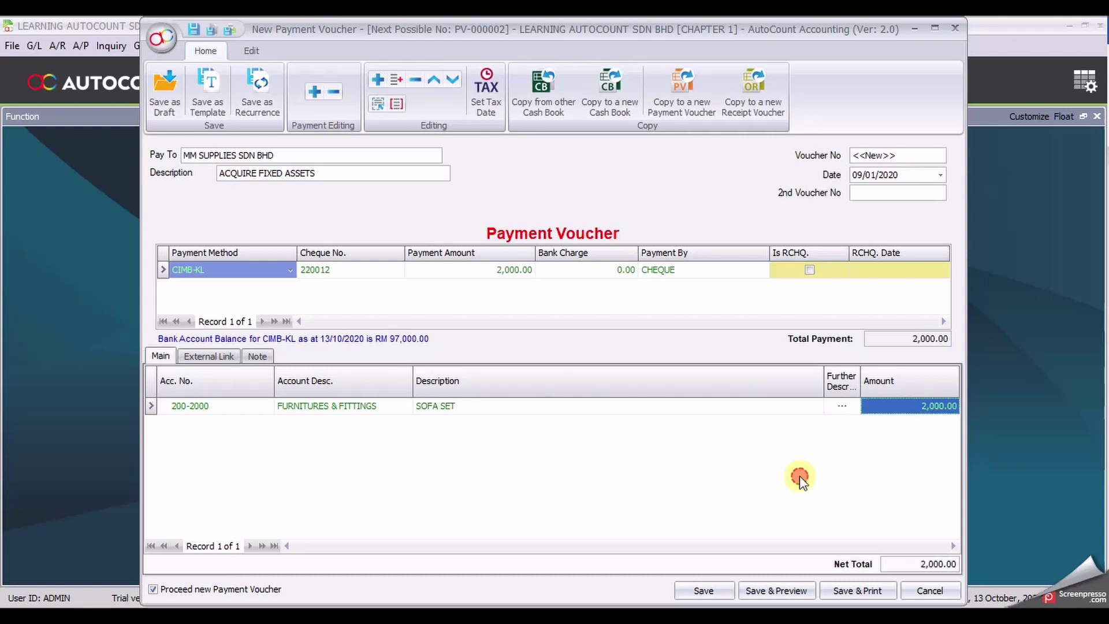
pyautogui.click(378, 79)
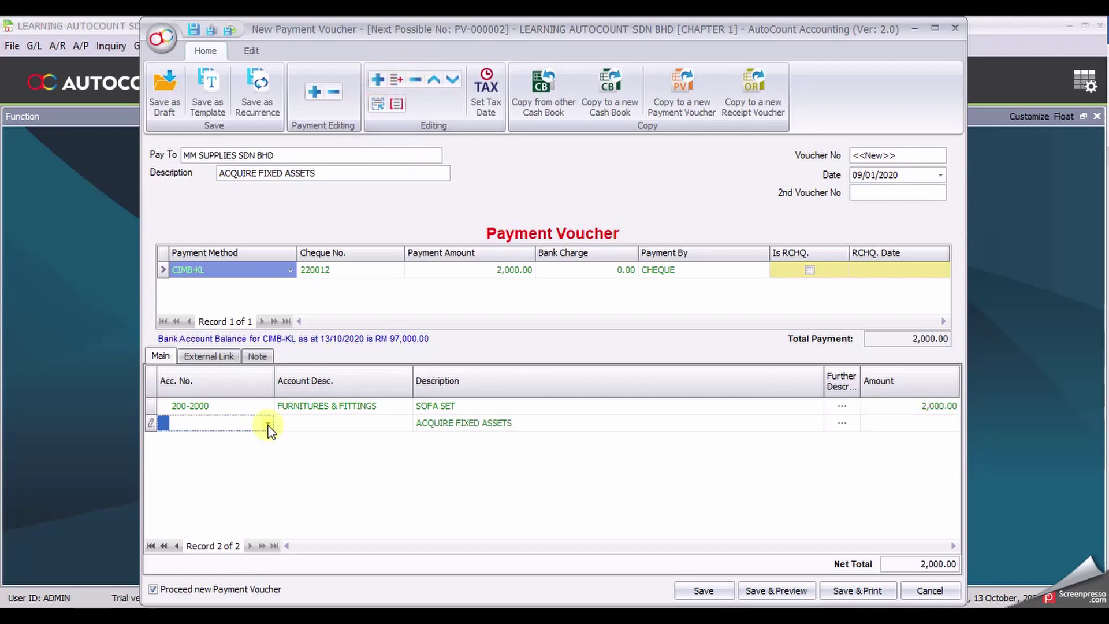
# Step: Charge the new line to 200-3000 OFFICE EQUIPMENT with description STAND EQIPMENT
pyautogui.click(267, 423)
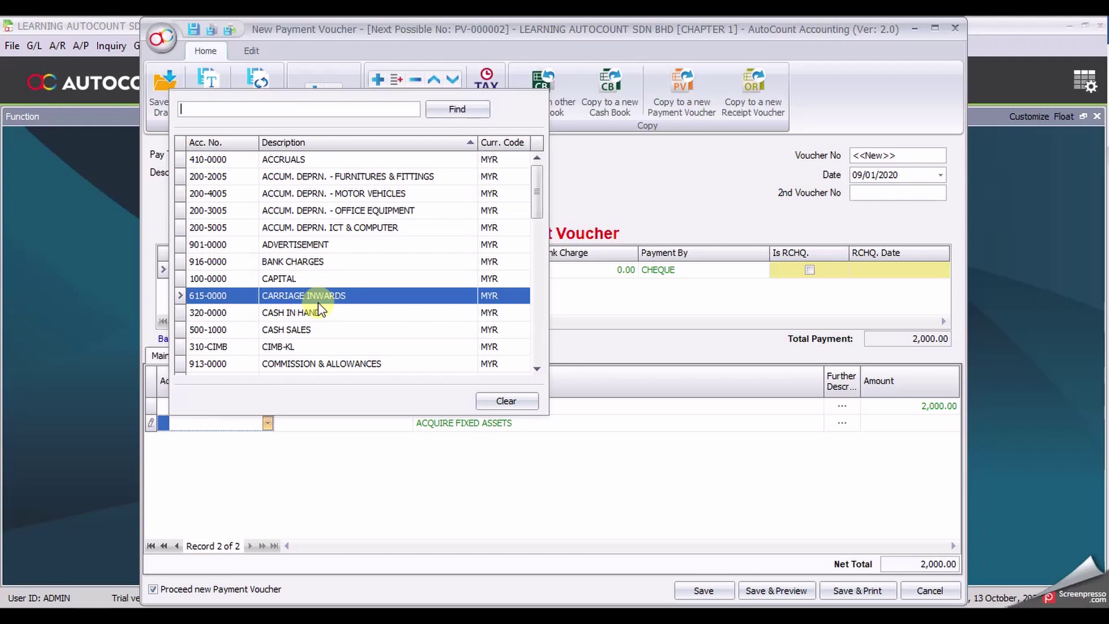
pyautogui.write('OFFICE')
pyautogui.click(289, 175)
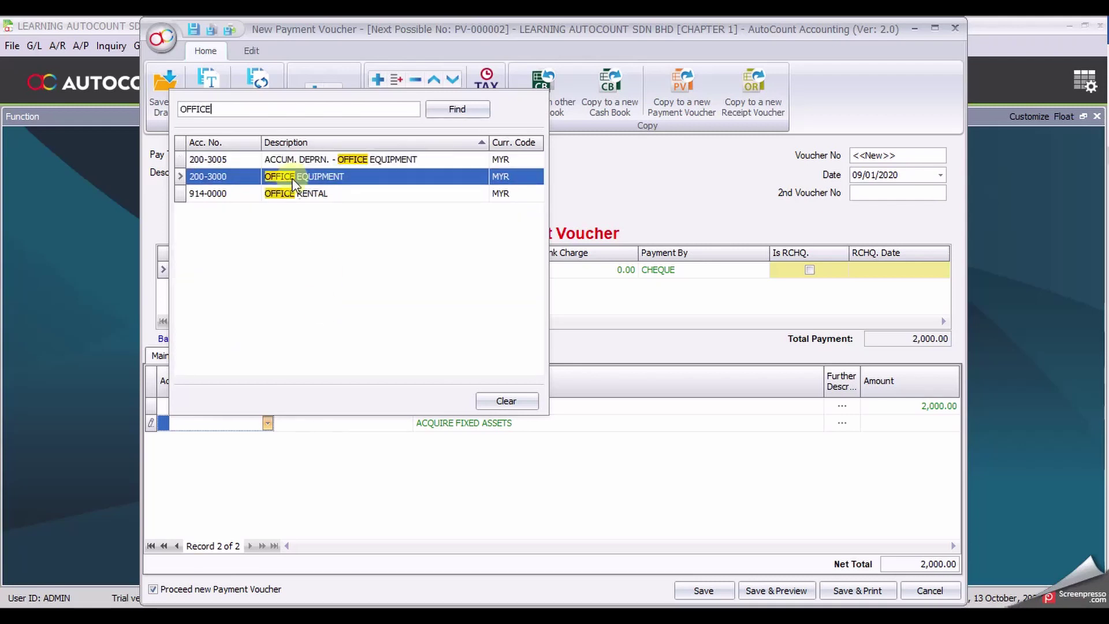
pyautogui.click(297, 197)
pyautogui.click(310, 178)
pyautogui.doubleClick(314, 176)
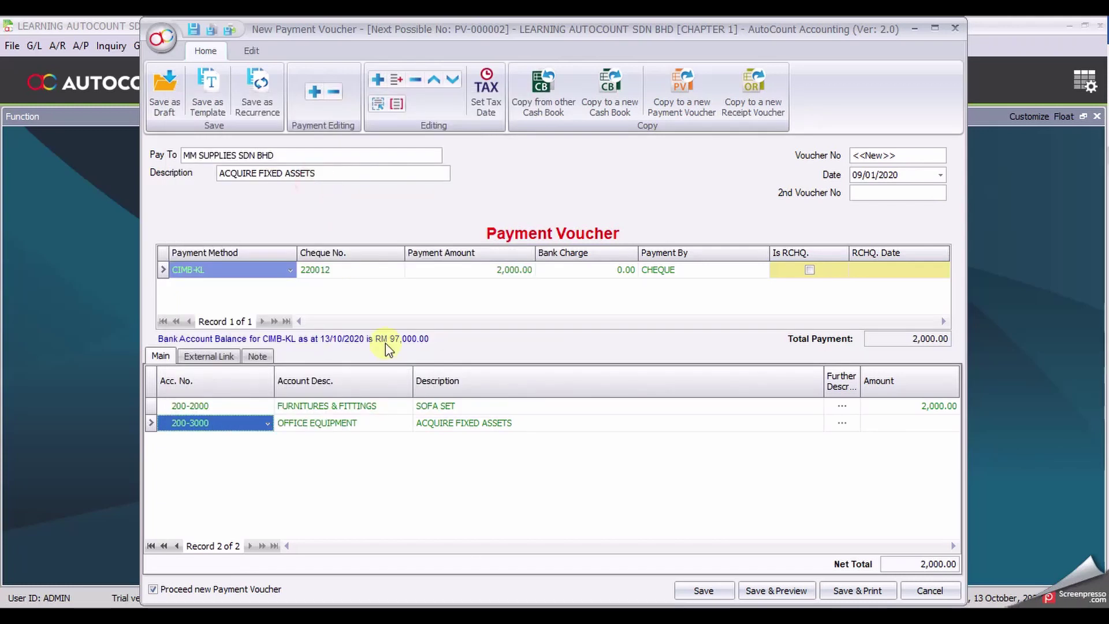
pyautogui.moveTo(536, 423); pyautogui.dragTo(415, 437)
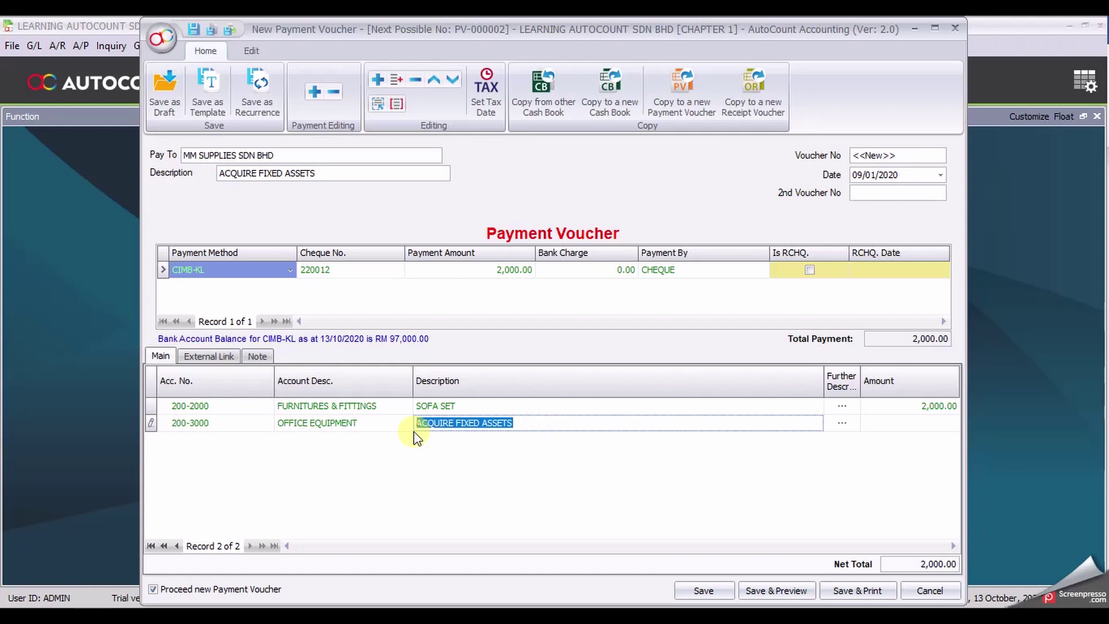
pyautogui.write('STA')
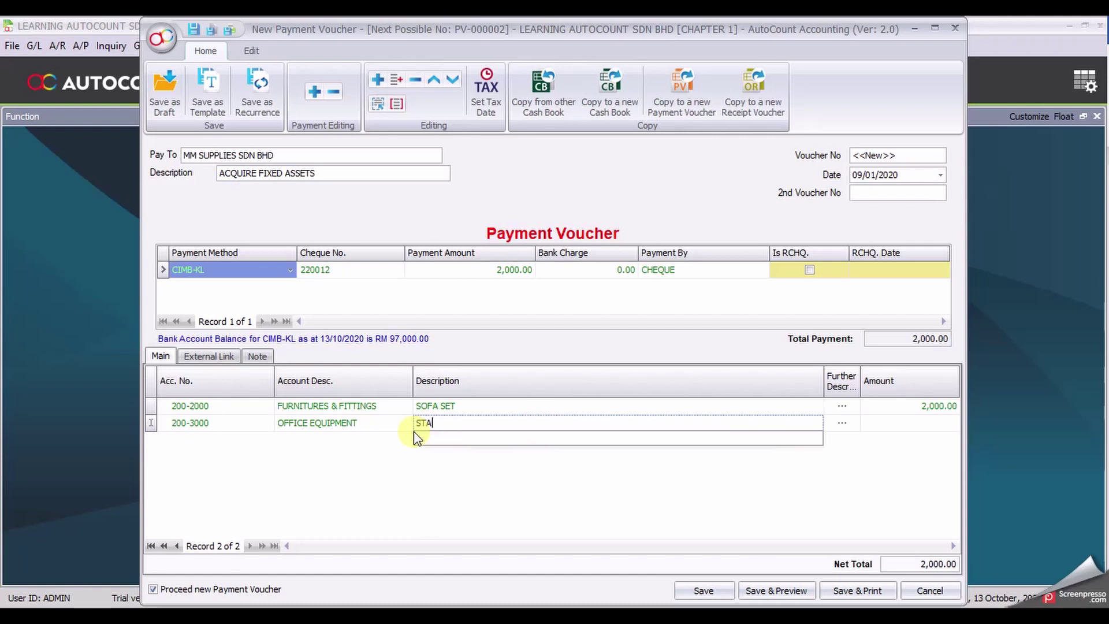
pyautogui.write('ND EQIPMENT')
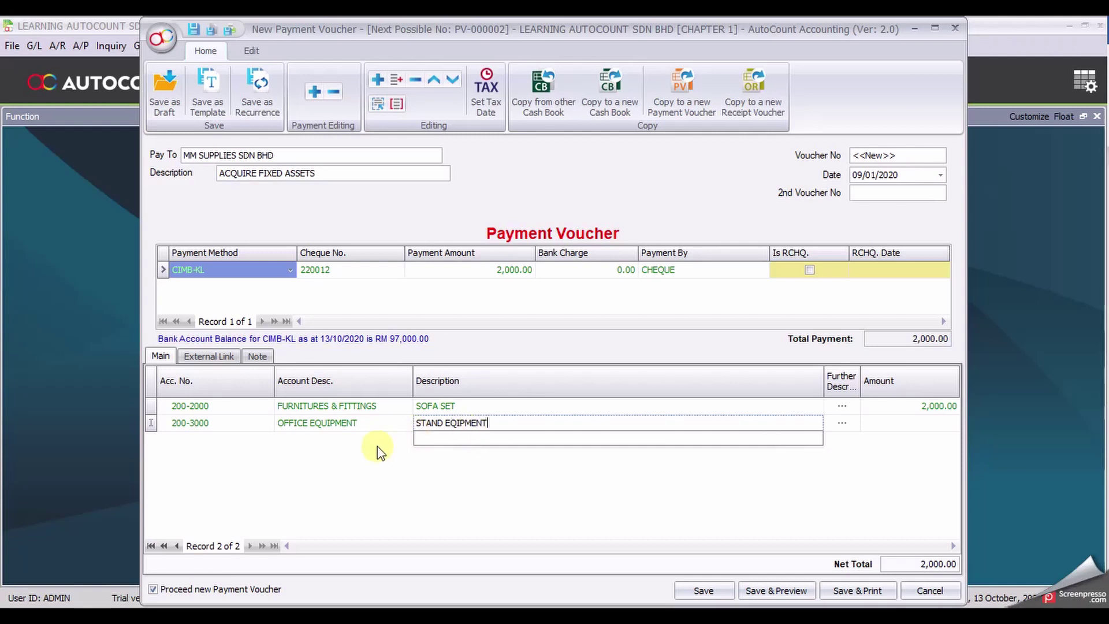
# Step: Give the stand equipment line 4,000.00 and begin a third line
pyautogui.click(920, 426)
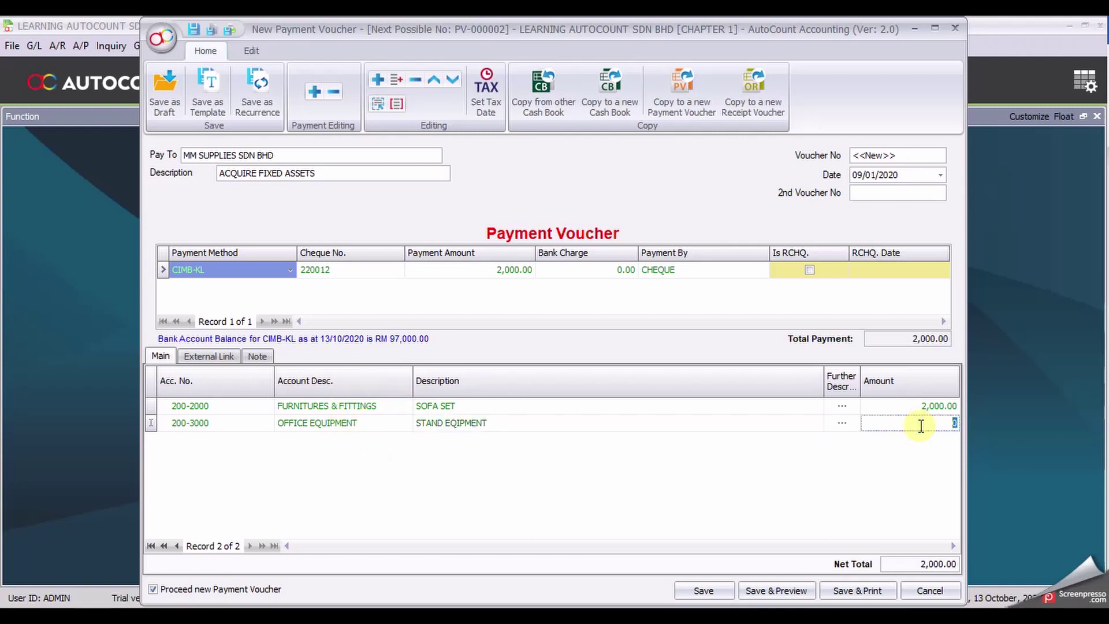
pyautogui.write('4,00')
pyautogui.write('000')
pyautogui.click(874, 486)
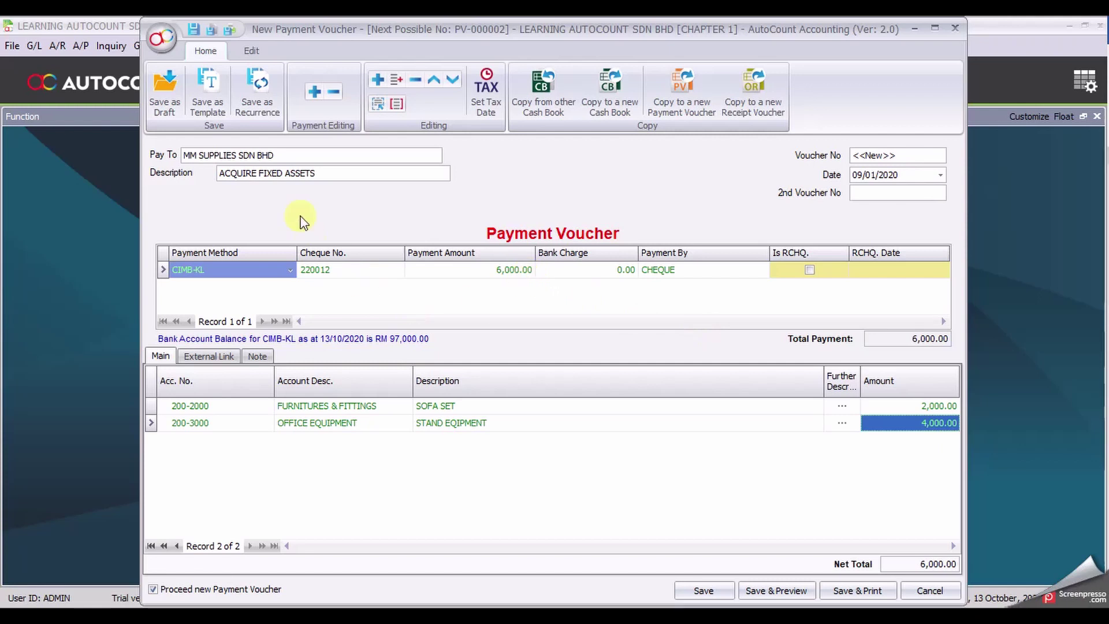
pyautogui.click(377, 79)
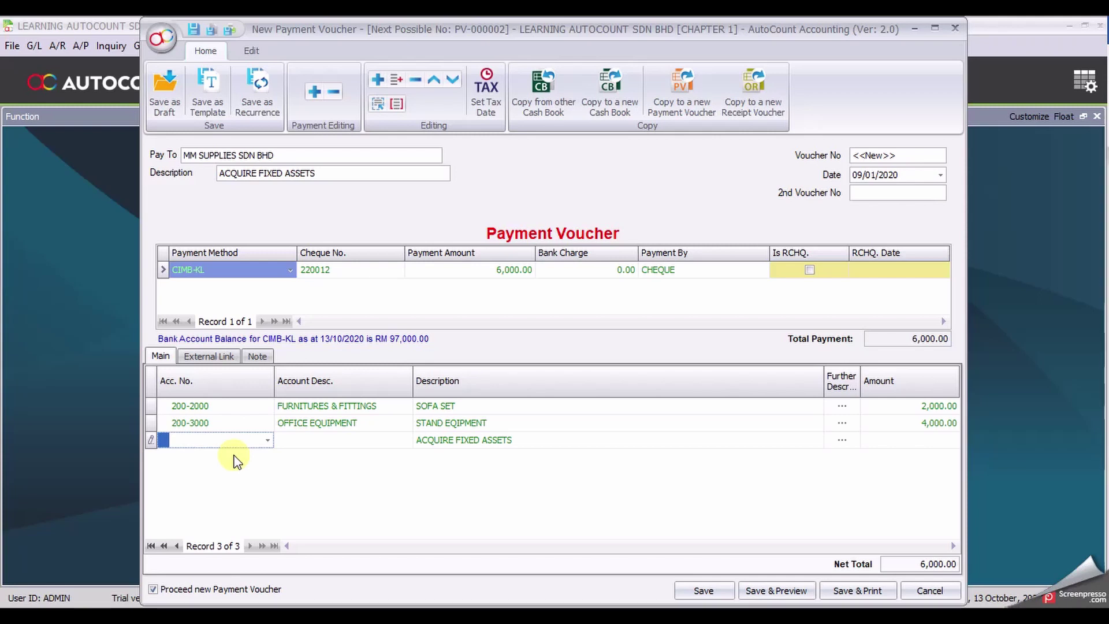
# Step: Fill the third line as 200-5000 ICT & COMPUTER, ACER LAPTOP ASPIRE 4440G, at 2,500.00
pyautogui.write('ICT')
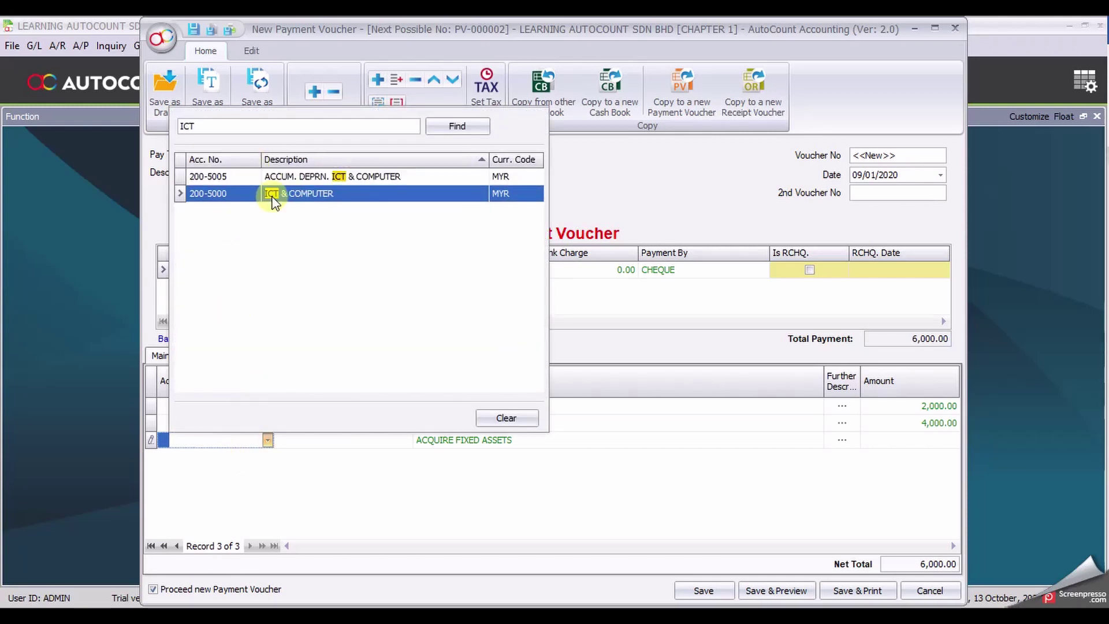
pyautogui.click(274, 196)
pyautogui.press('Tab')
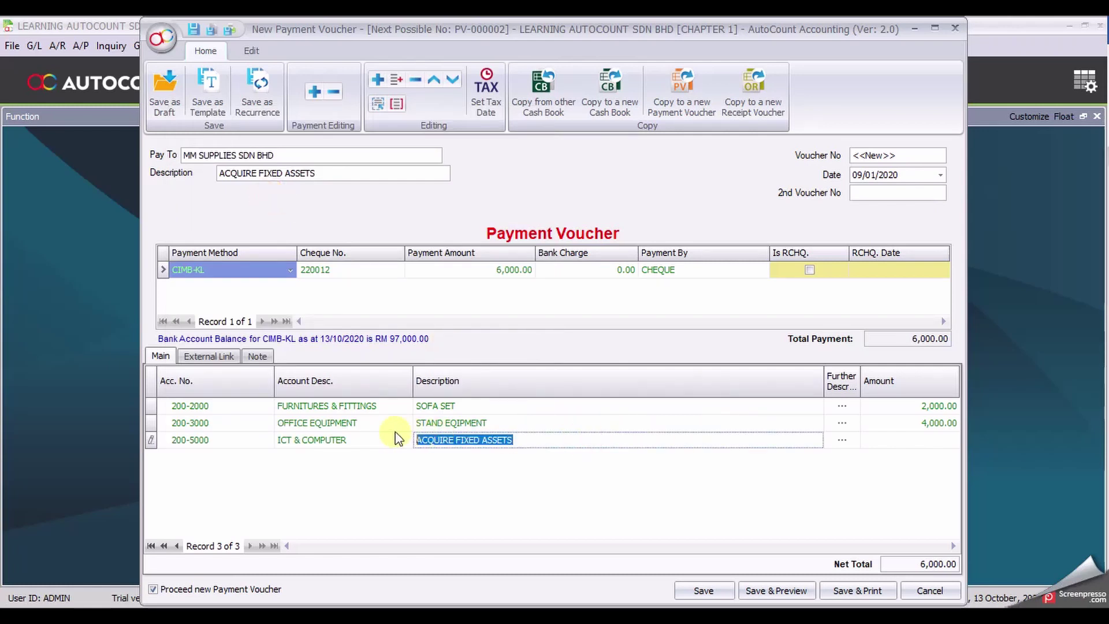
pyautogui.write('ACE')
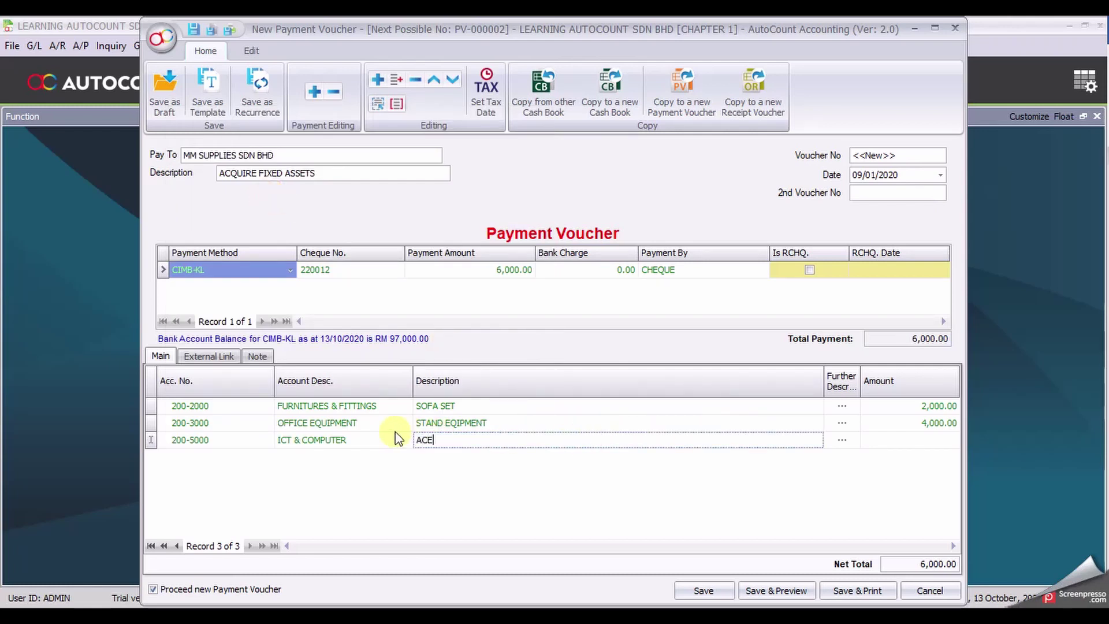
pyautogui.write('R LAPTOP ASPIRE 44')
pyautogui.click(953, 442)
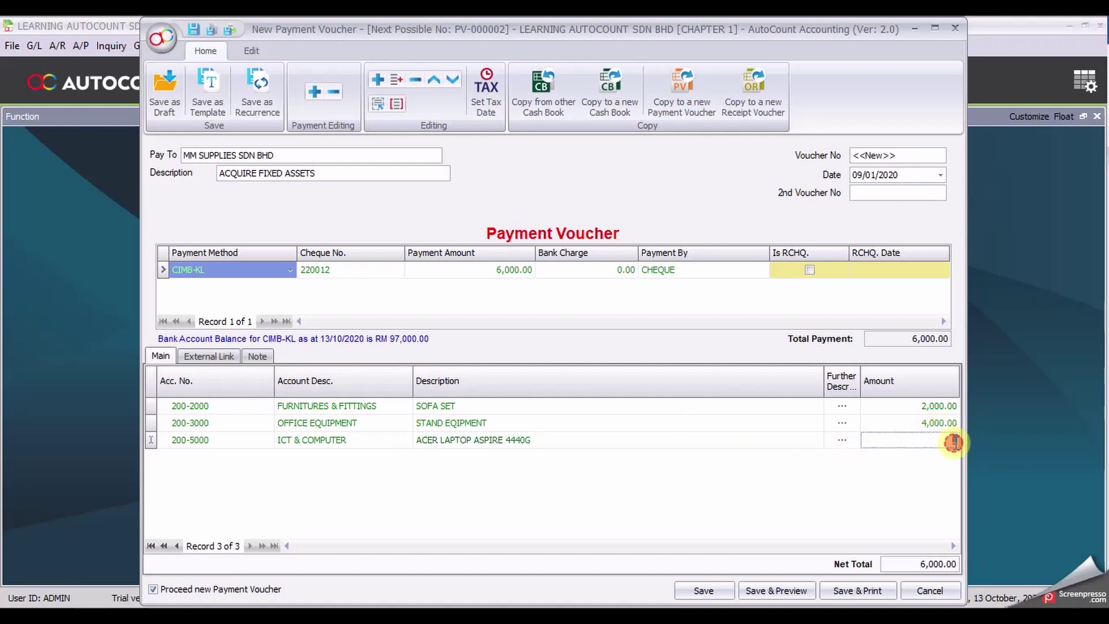
pyautogui.write('2500')
pyautogui.click(714, 511)
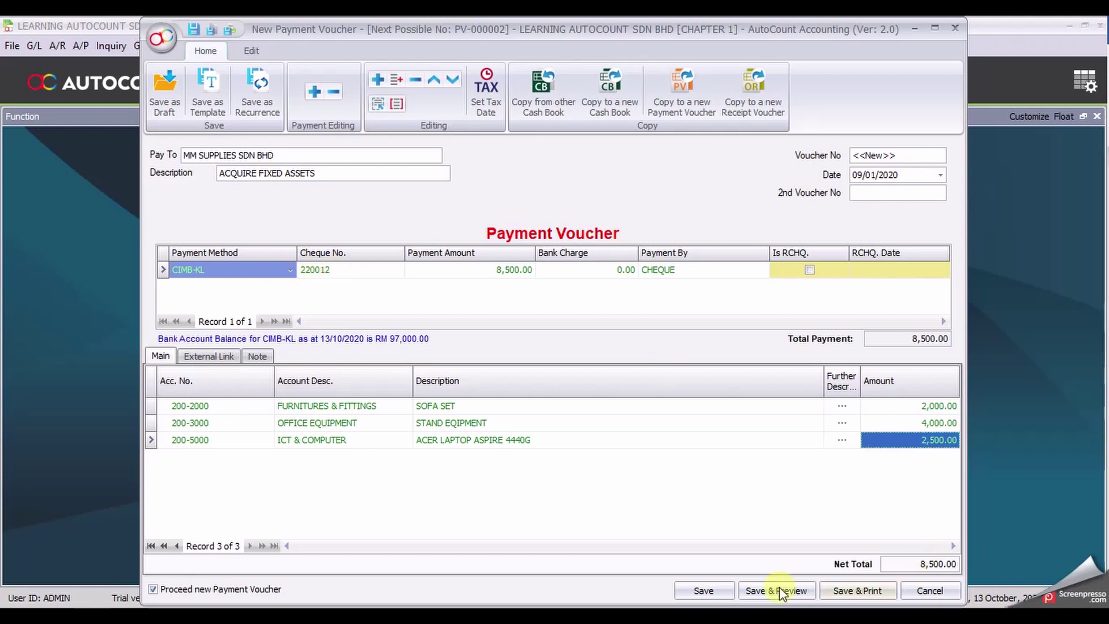
pyautogui.click(719, 592)
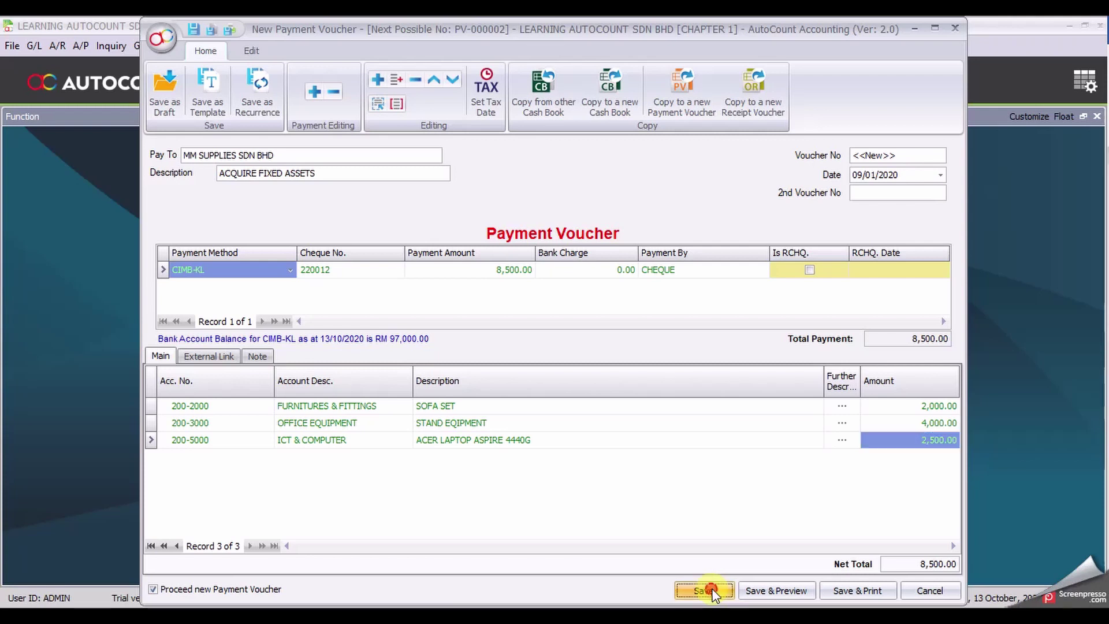
# Step: Save the fixed-asset voucher, then enter the claimant's name as payee and description CLAIM - JAN
pyautogui.click(712, 588)
pyautogui.click(191, 159)
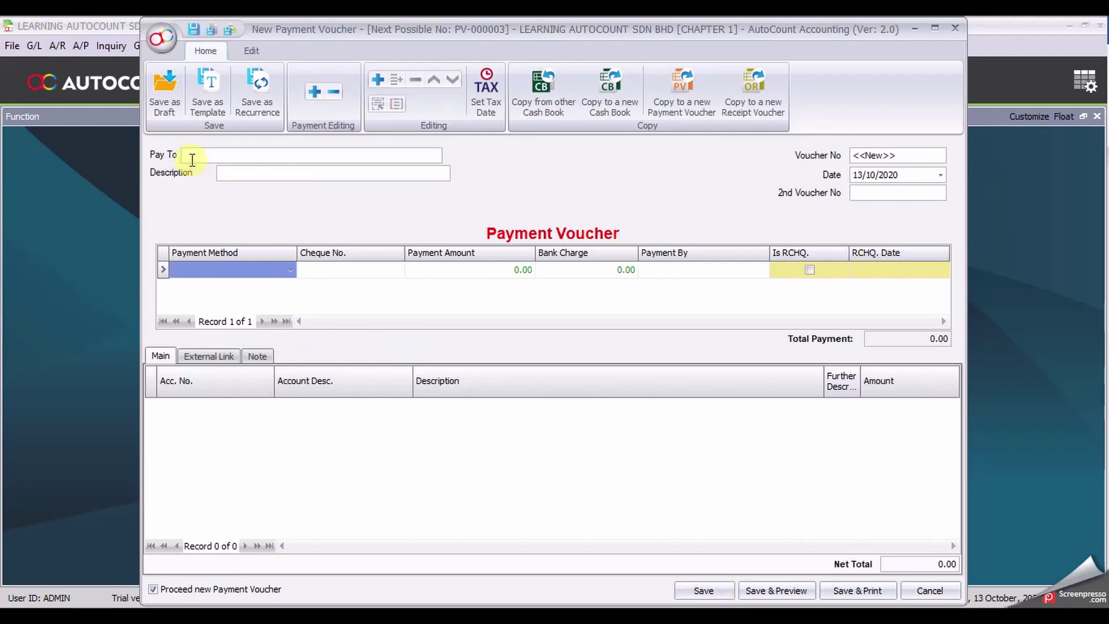
pyautogui.press('Tab')
pyautogui.write('CL')
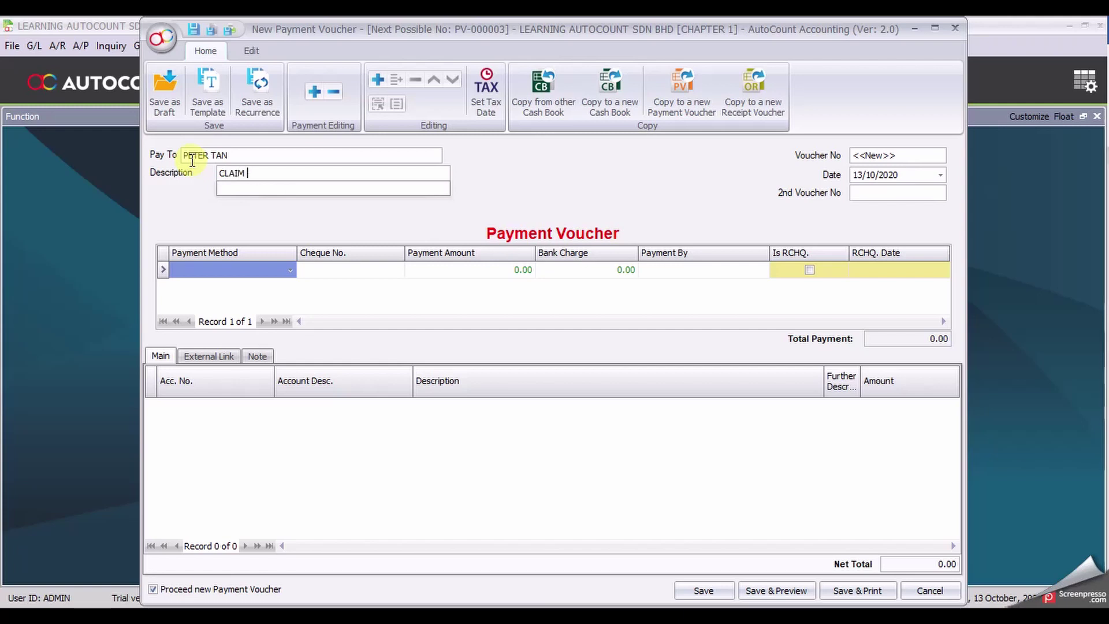
pyautogui.write('AIM - JAN')
# Step: Date the claim voucher 30/01/2020 and set payment method to CASH
pyautogui.moveTo(879, 174); pyautogui.dragTo(826, 183)
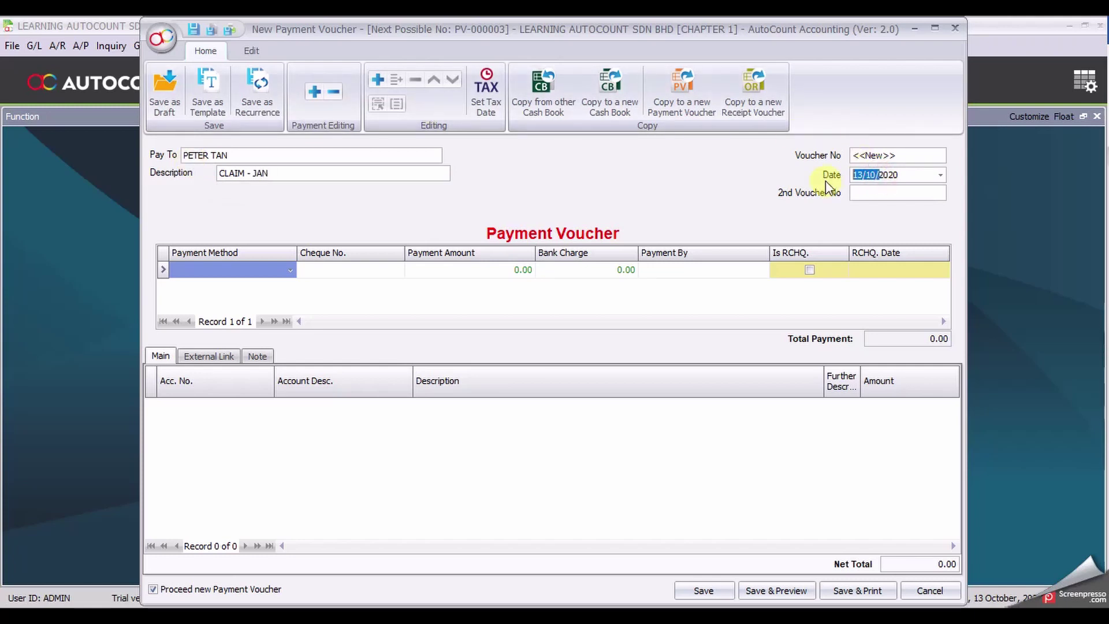
pyautogui.write('30/01')
pyautogui.click(290, 269)
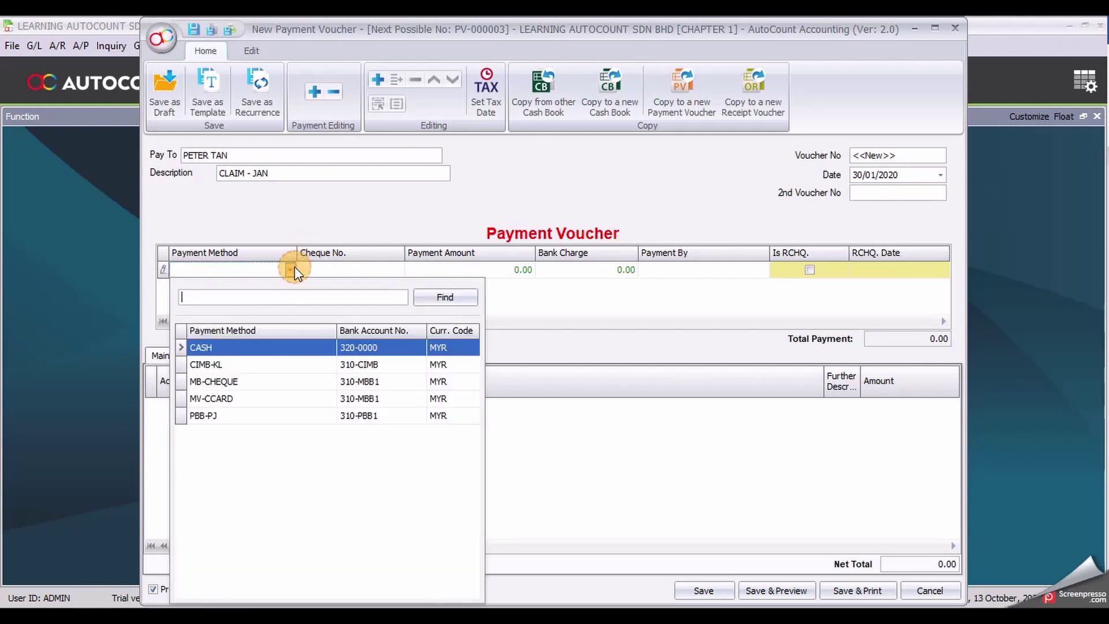
pyautogui.click(247, 340)
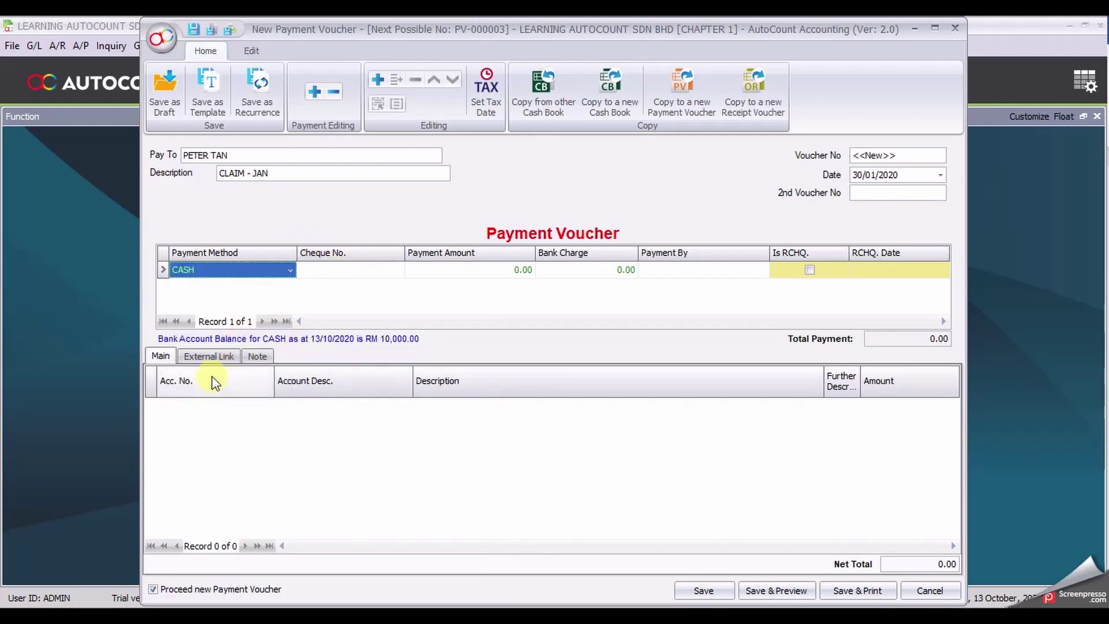
# Step: Add a first claim line charged to 907-0000 WATER & ELECTRICITY
pyautogui.click(376, 81)
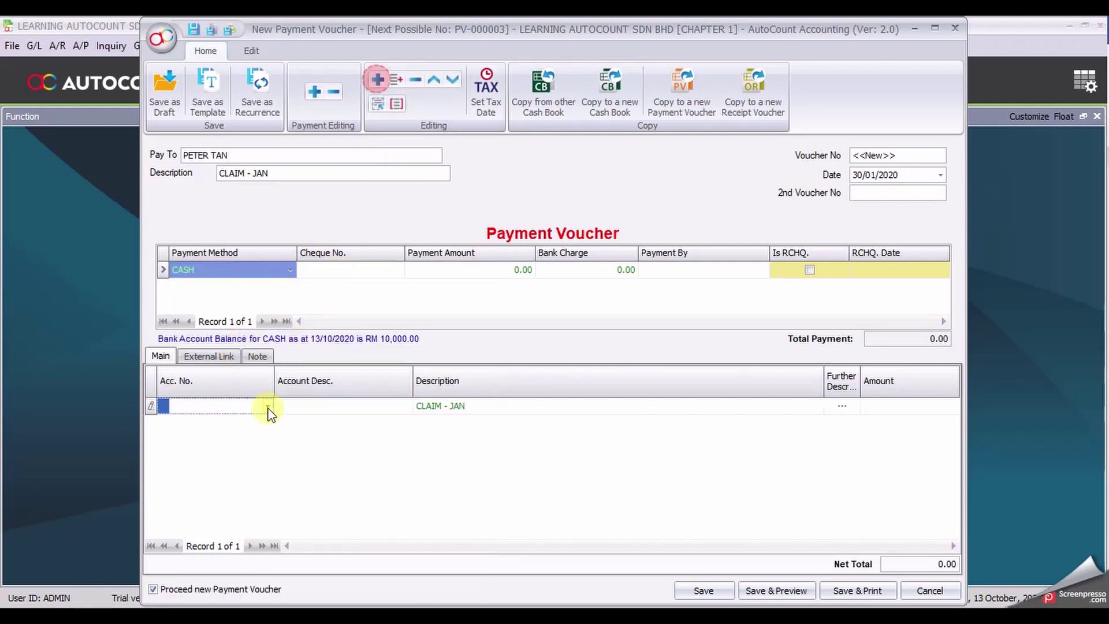
pyautogui.click(210, 409)
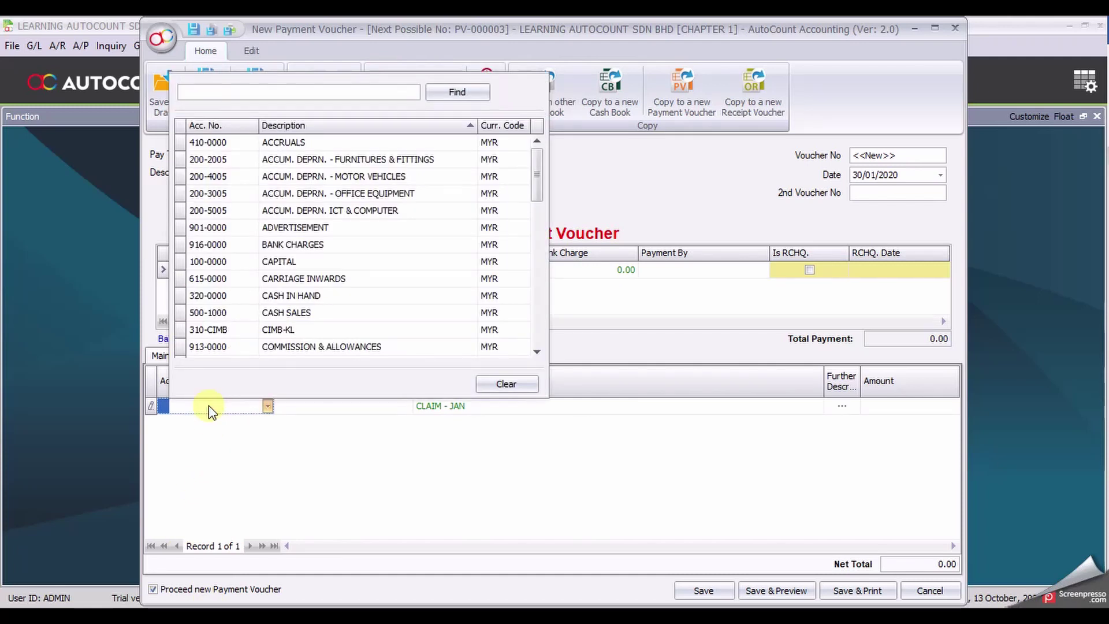
pyautogui.write('ELEC')
pyautogui.click(210, 411)
pyautogui.press('BackSpace')
pyautogui.write('C')
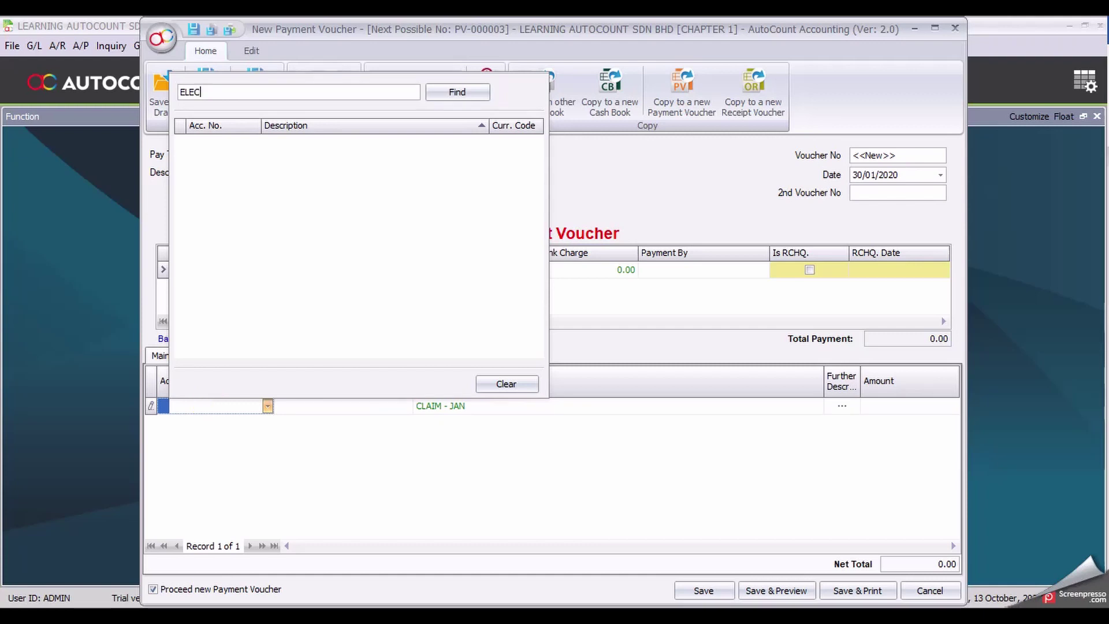
pyautogui.press('Return')
pyautogui.doubleClick(296, 143)
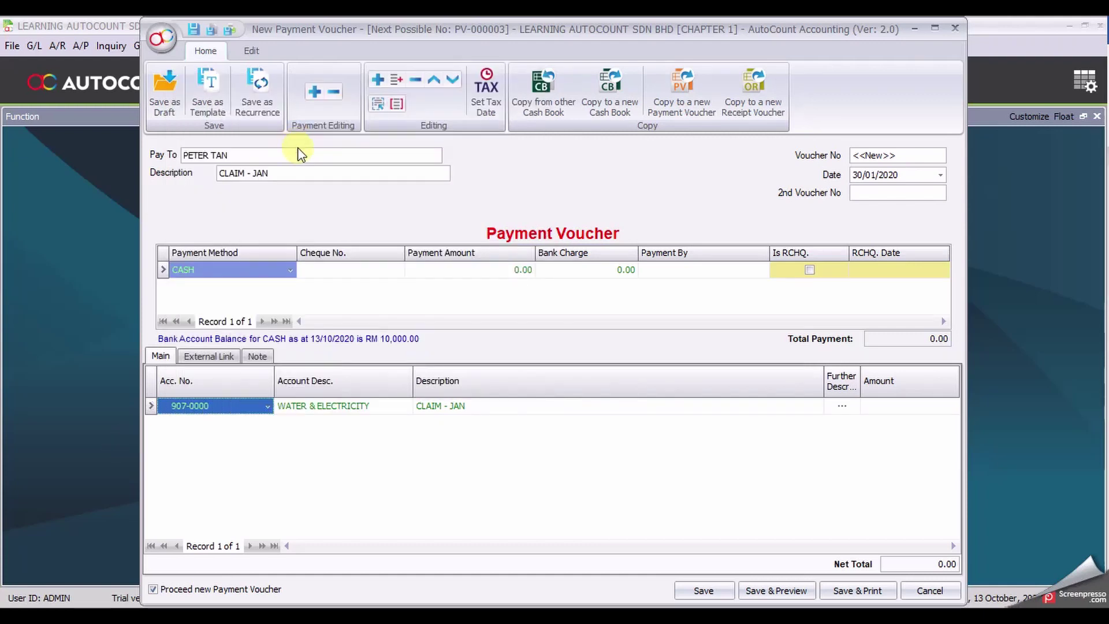
# Step: Add a second claim line charged to 909-0000 TELEPHONE CHARGES
pyautogui.click(377, 82)
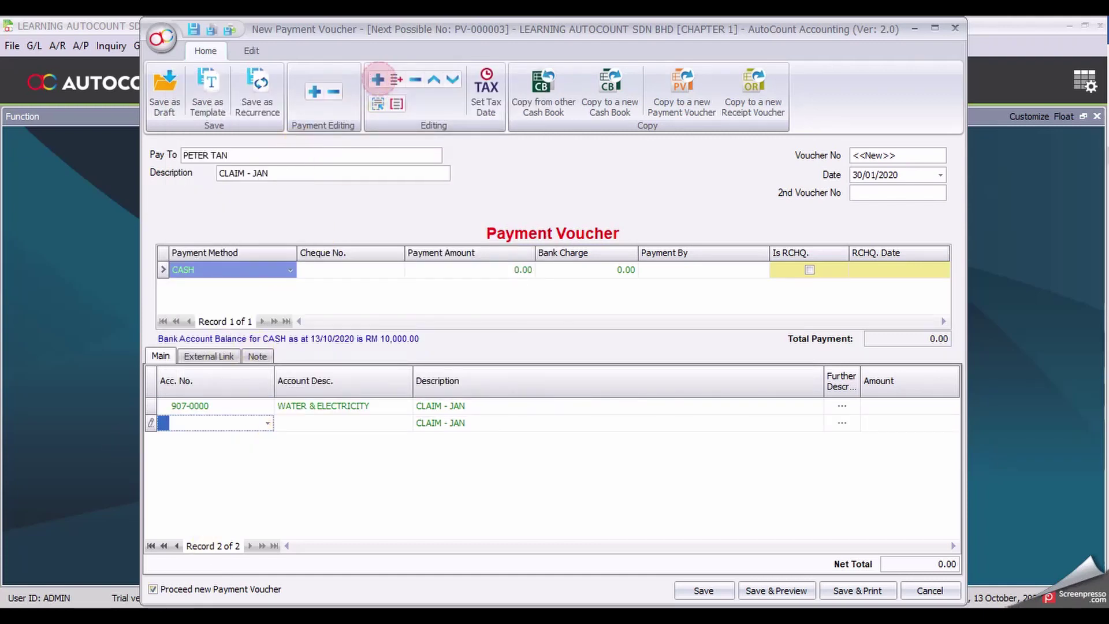
pyautogui.write('OFFICE')
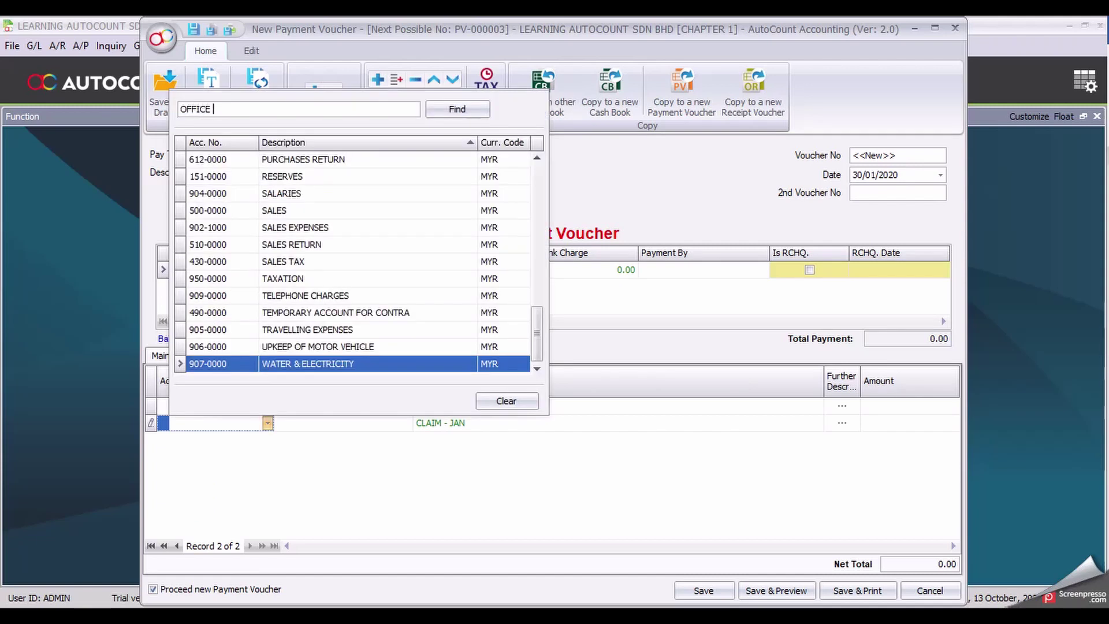
pyautogui.press('Return')
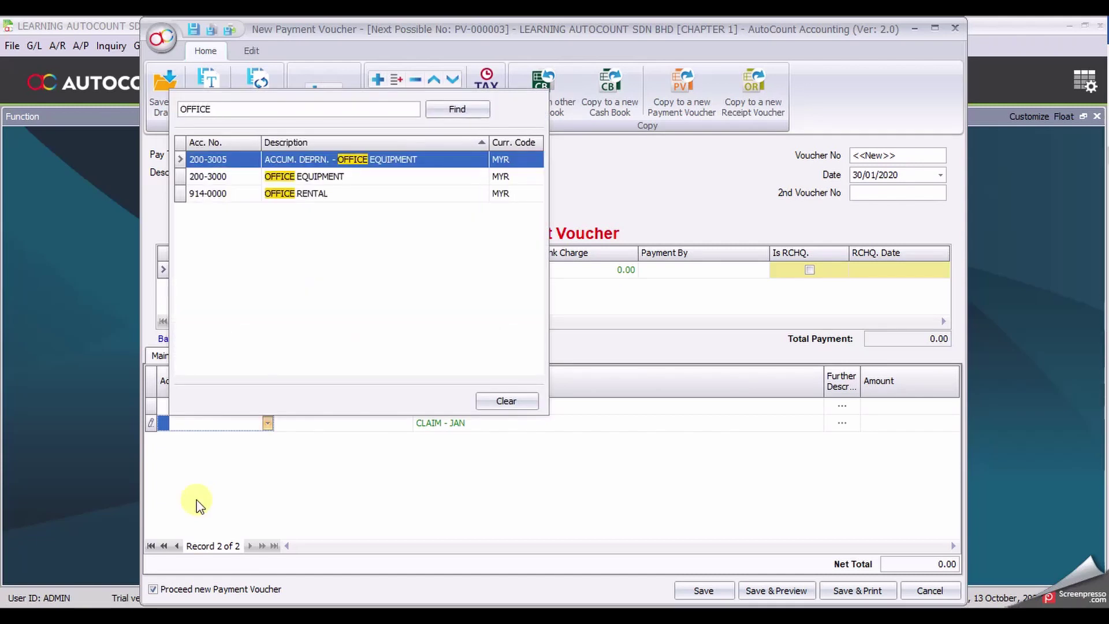
pyautogui.press('BackSpace')
pyautogui.press('BackSpace')
pyautogui.press('BackSpace')
pyautogui.press('BackSpace')
pyautogui.press('BackSpace')
pyautogui.write('TELEPO')
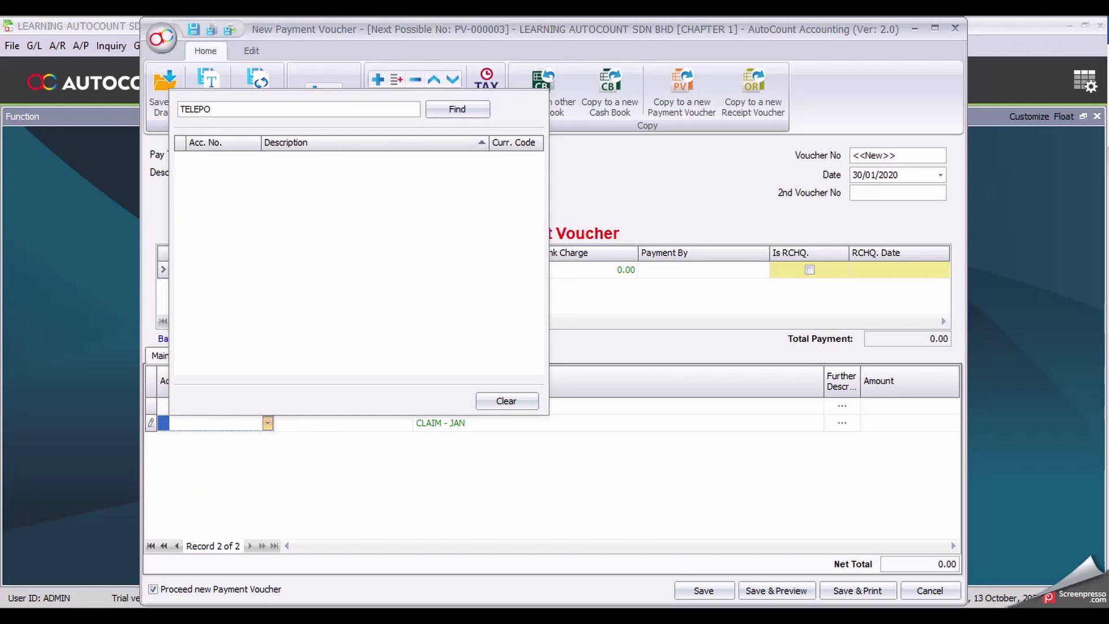
pyautogui.press('BackSpace')
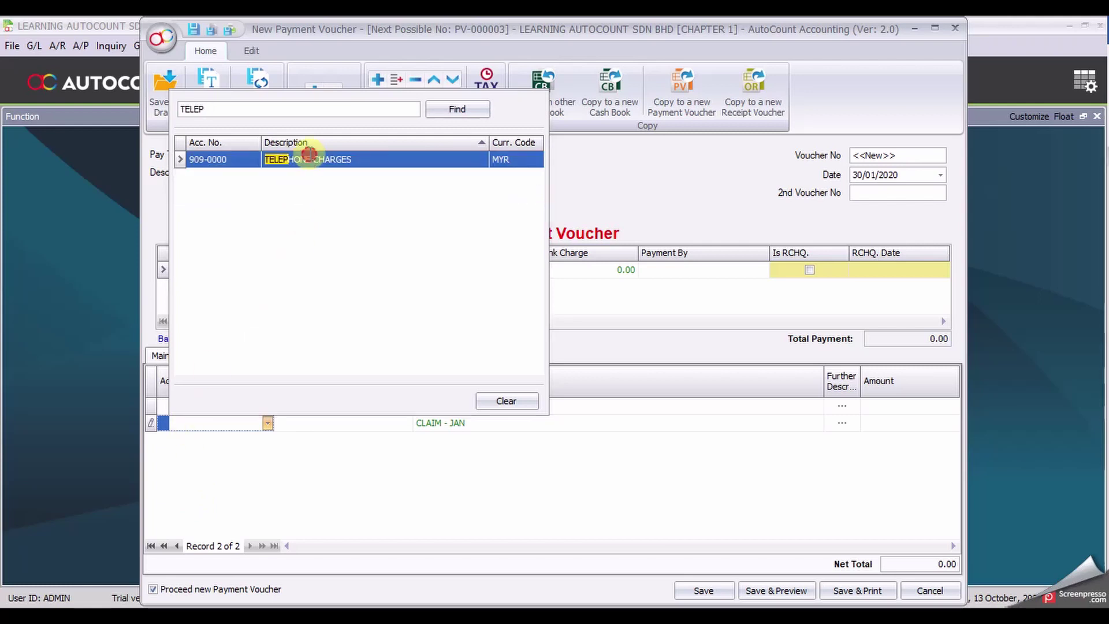
pyautogui.doubleClick(310, 159)
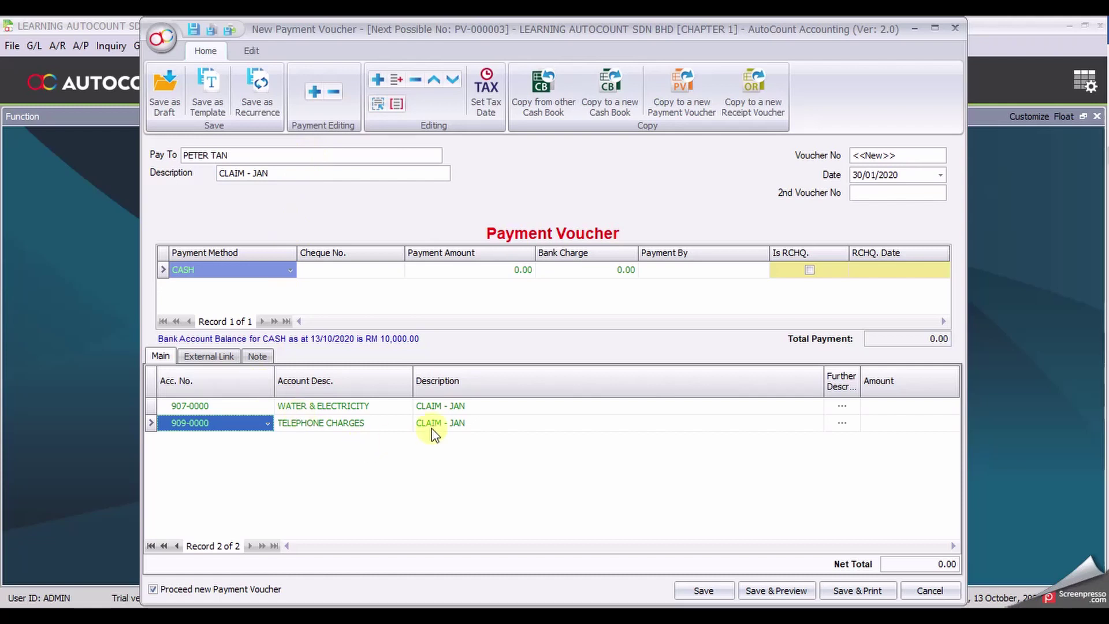
pyautogui.click(494, 407)
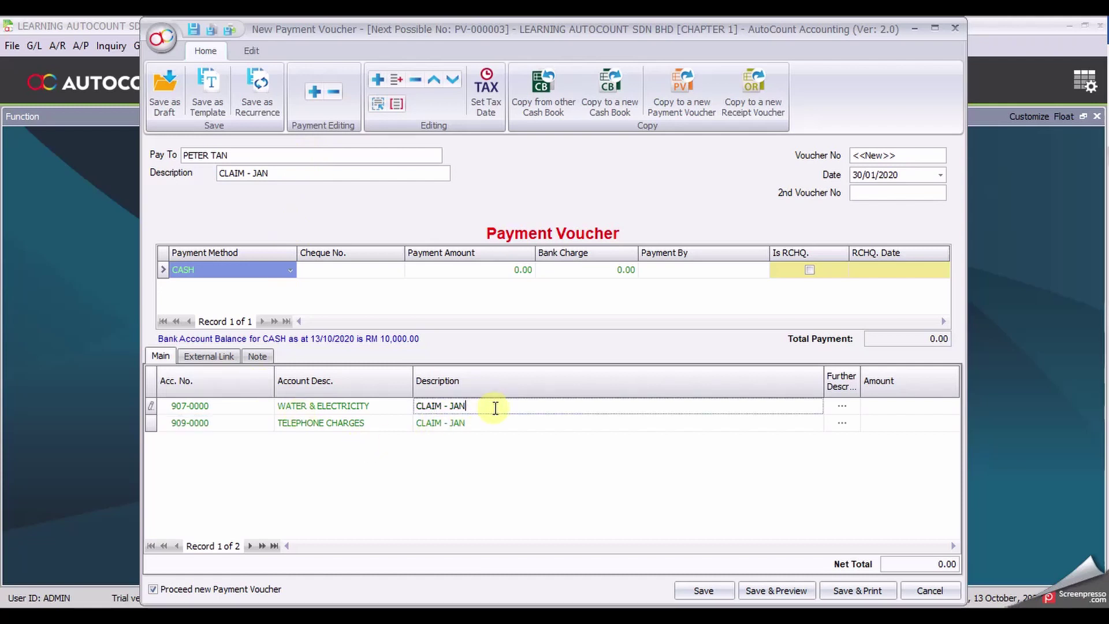
# Step: Change the line descriptions to ELECTRICITY - JAN and OFFICE PHONE
pyautogui.moveTo(494, 406); pyautogui.dragTo(413, 421)
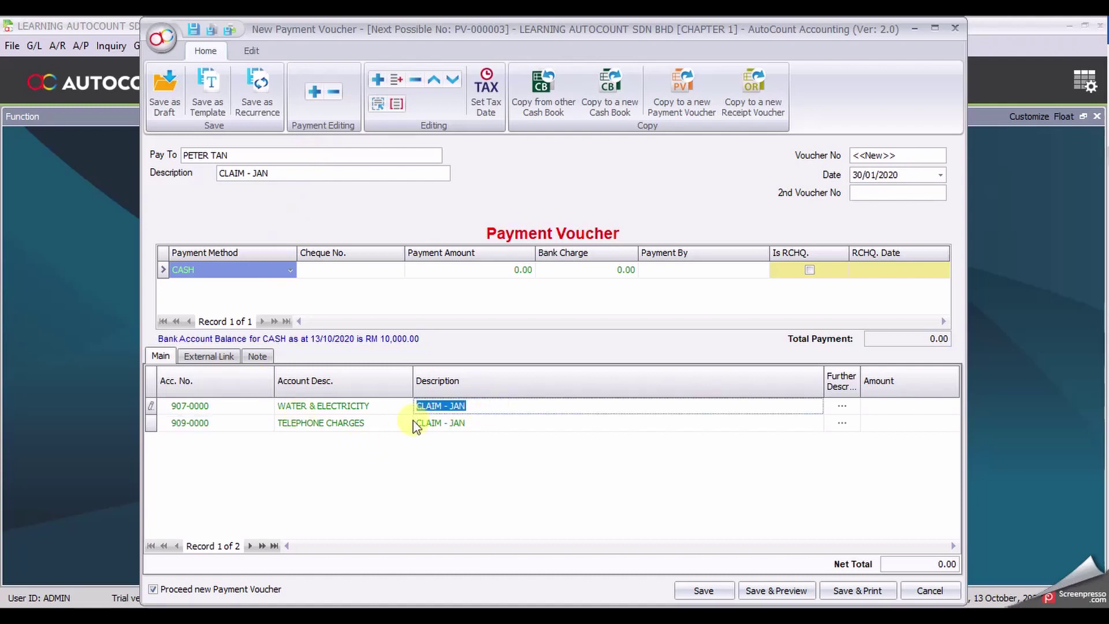
pyautogui.write('ELECTRICITY - J')
pyautogui.press('Tab')
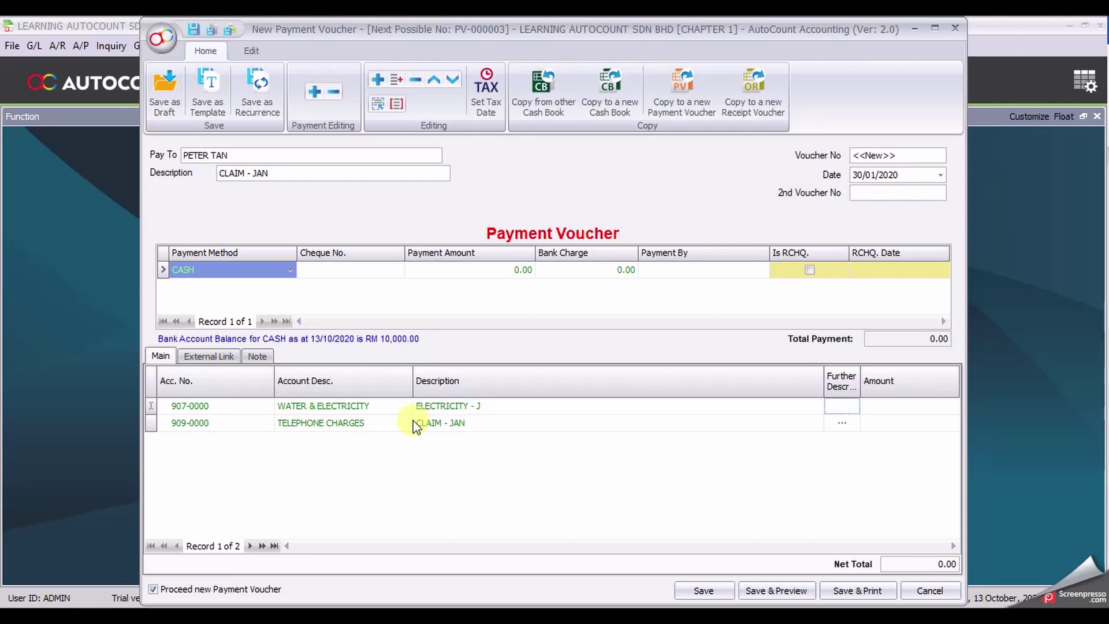
pyautogui.click(514, 408)
pyautogui.write('AN')
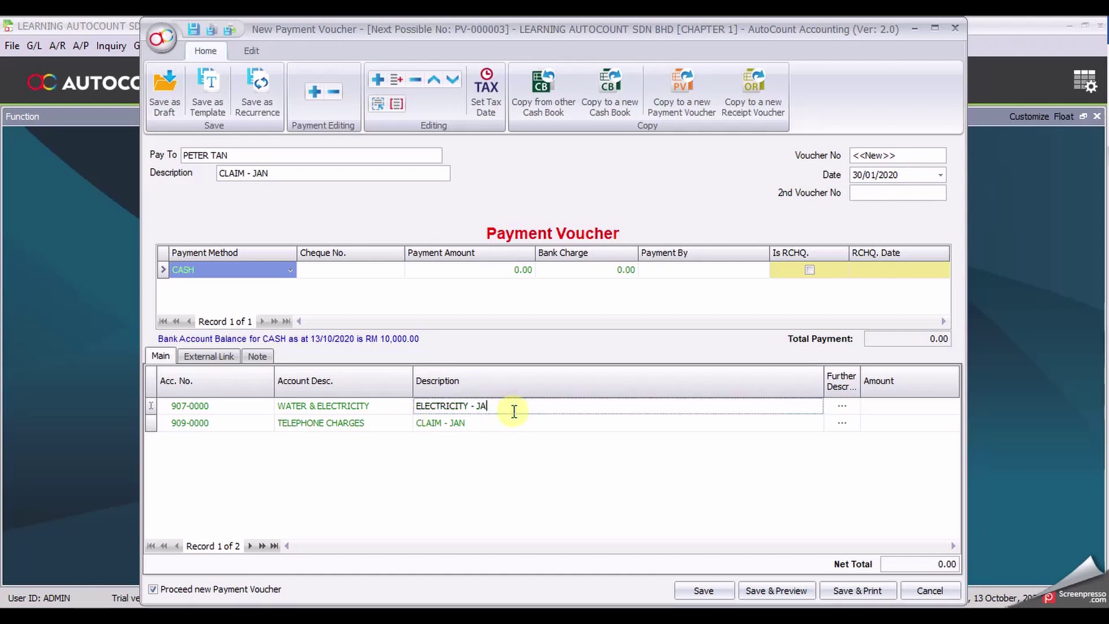
pyautogui.click(485, 425)
pyautogui.moveTo(485, 425); pyautogui.dragTo(416, 426)
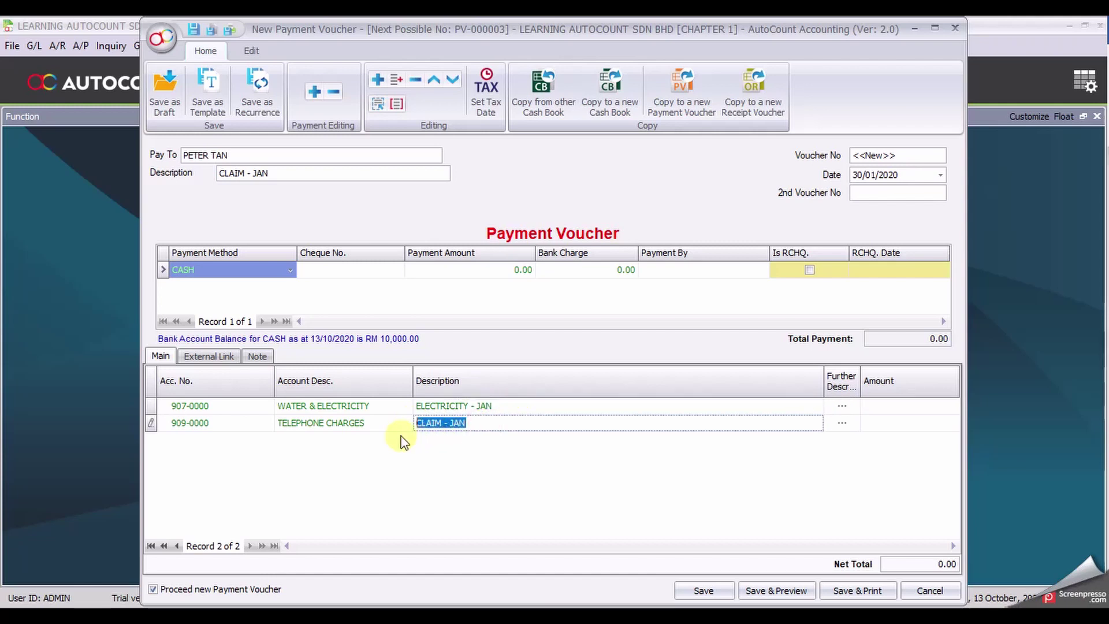
pyautogui.write('OFFICE PHONE')
# Step: Enter amounts 200.00 and 100.00 on the two claim lines
pyautogui.click(914, 404)
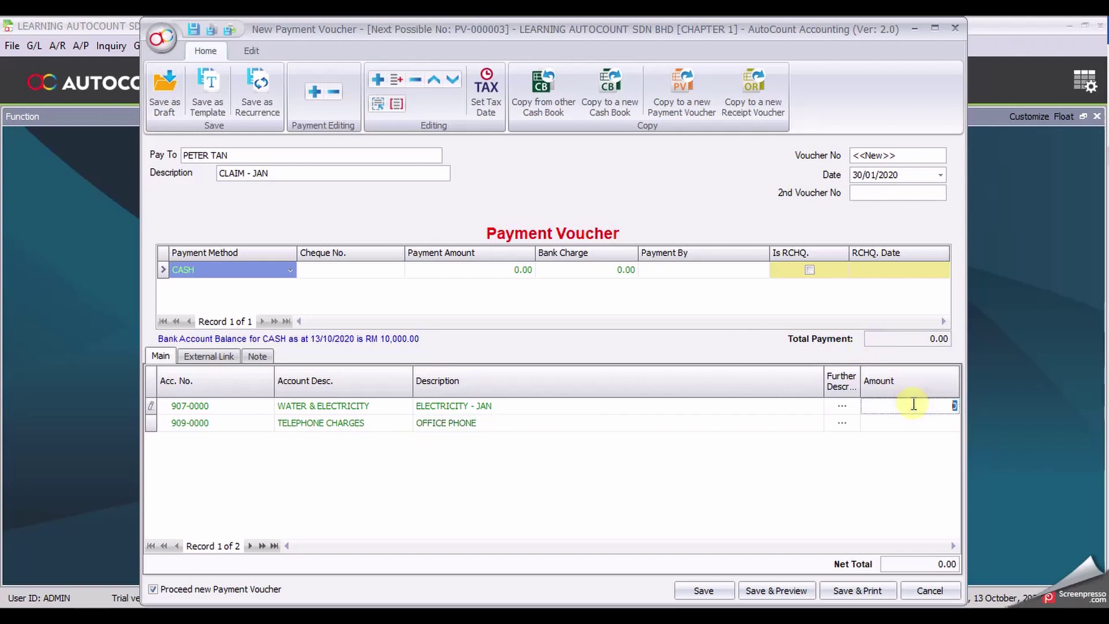
pyautogui.write('200')
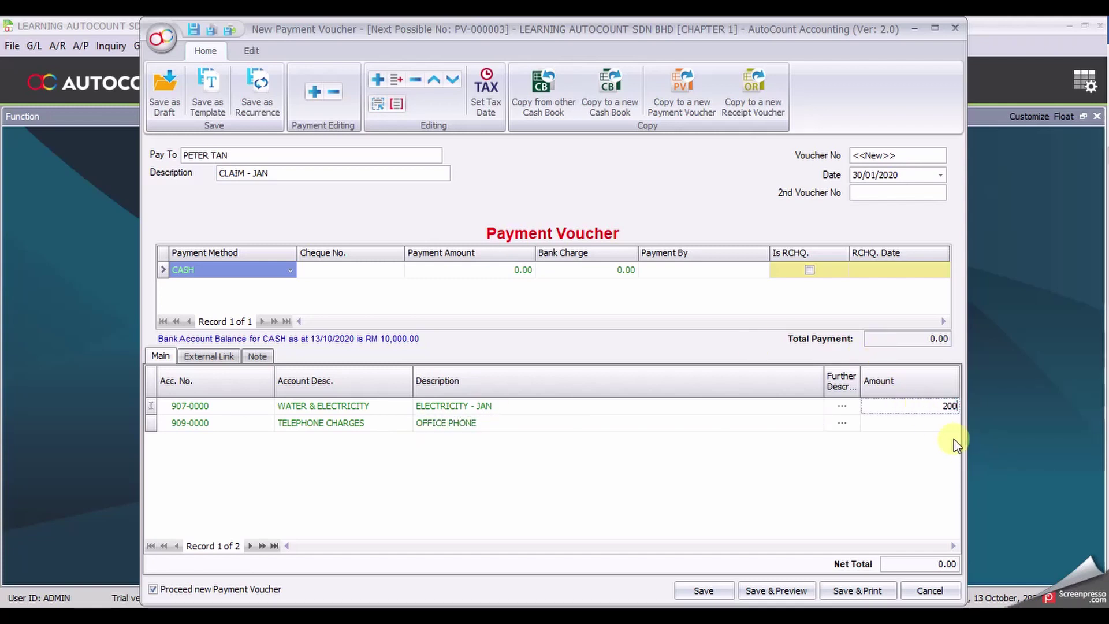
pyautogui.click(953, 423)
pyautogui.write('100')
pyautogui.click(877, 503)
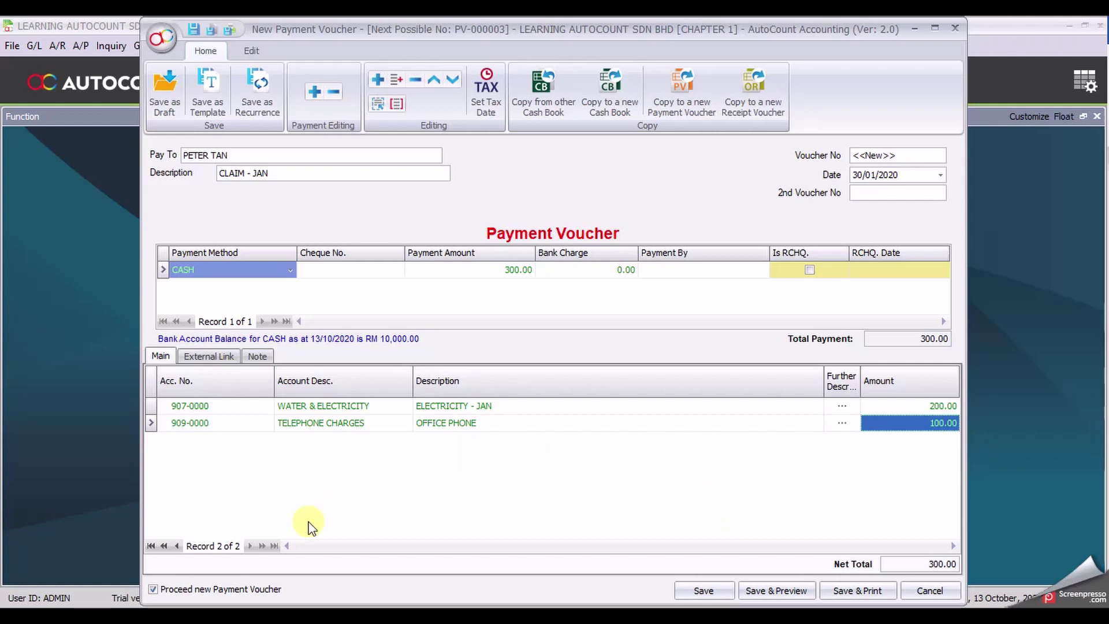
# Step: Save PV-000003 without starting a new voucher and preview it in PV - Half Page layout
pyautogui.click(248, 592)
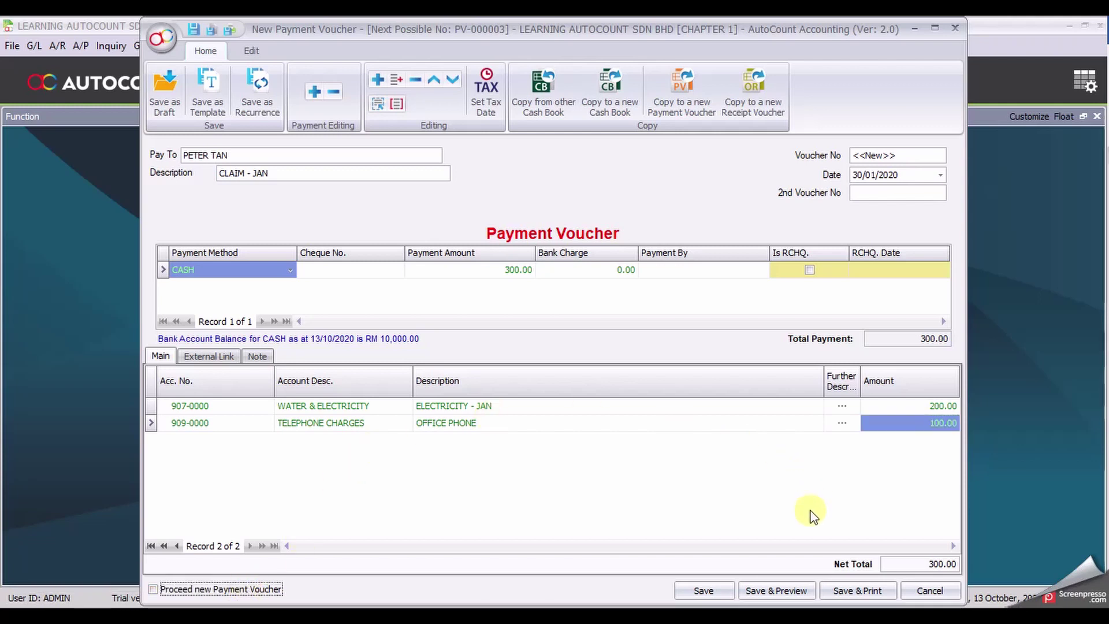
pyautogui.click(793, 594)
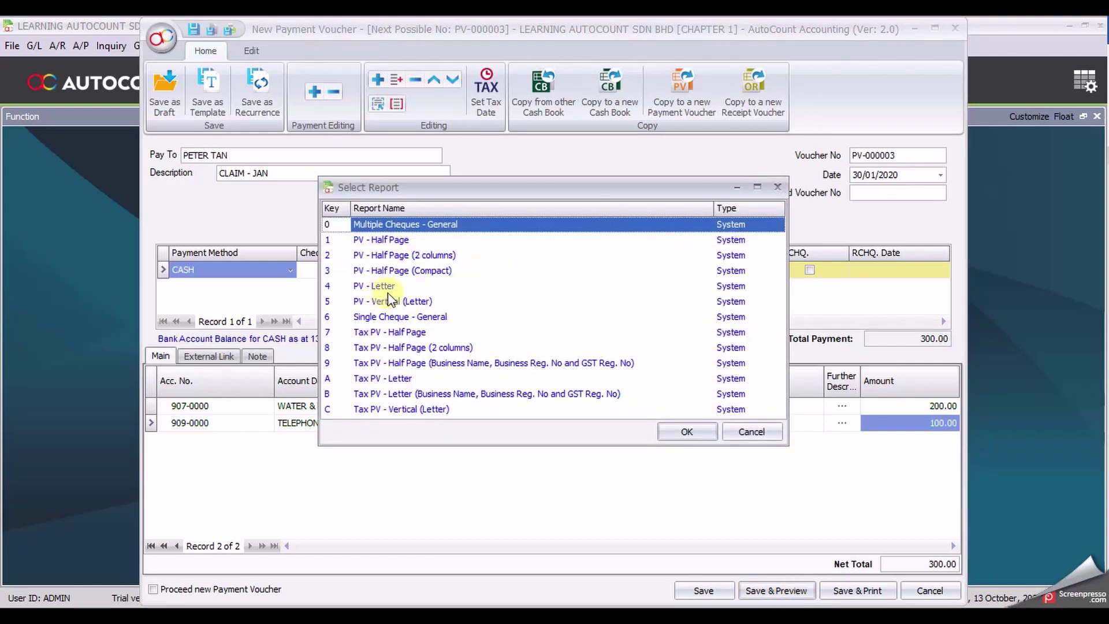
pyautogui.click(411, 241)
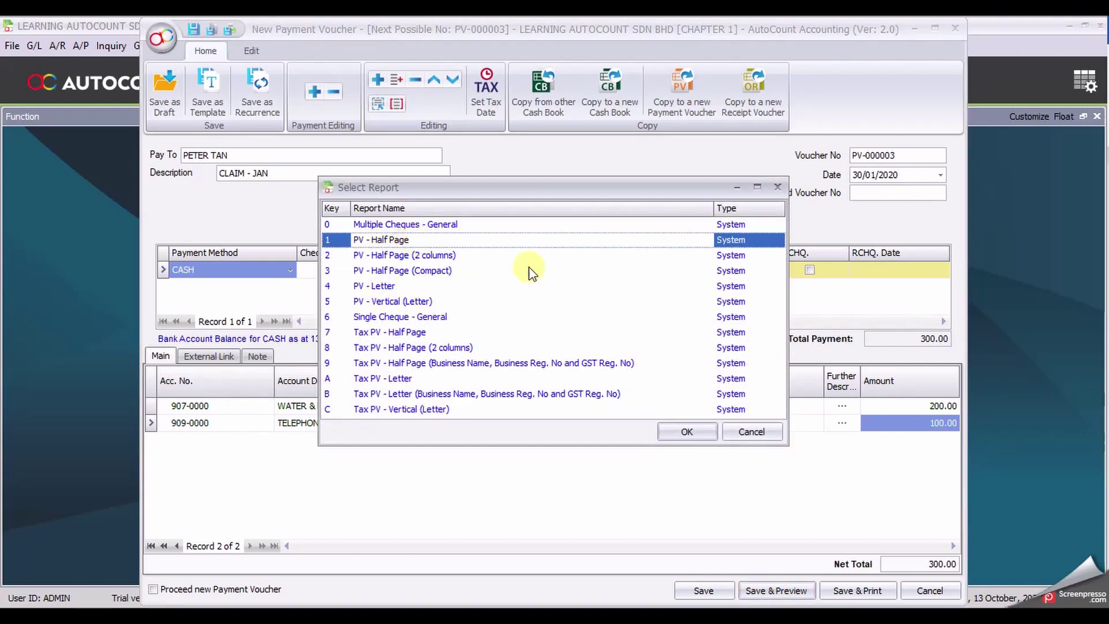
pyautogui.click(684, 433)
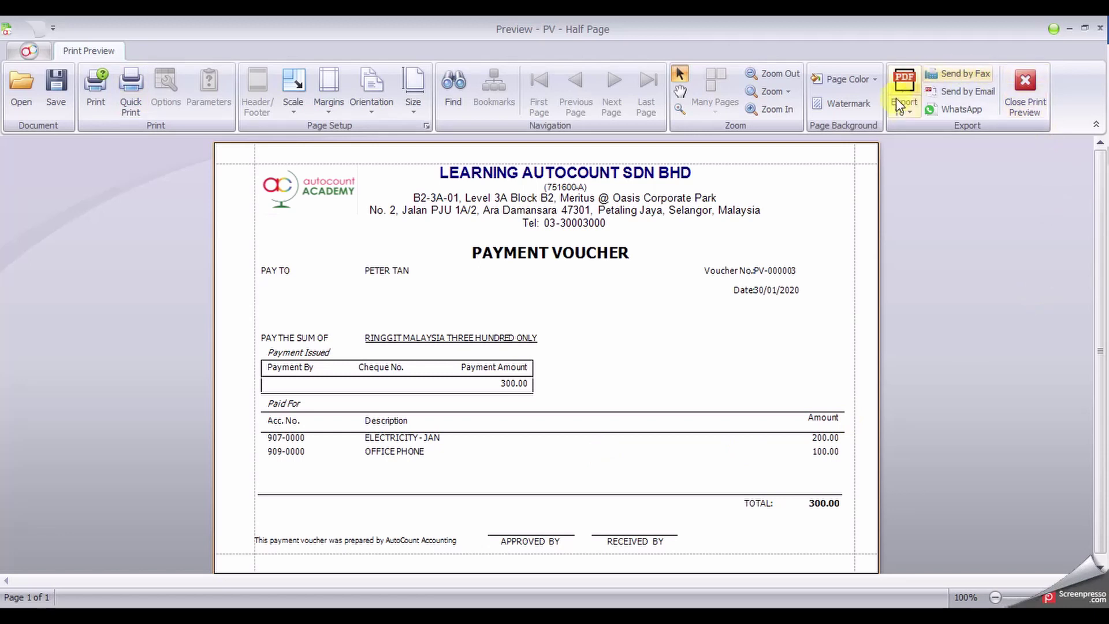
# Step: Close the PV-000003 print preview without exporting it
pyautogui.click(913, 109)
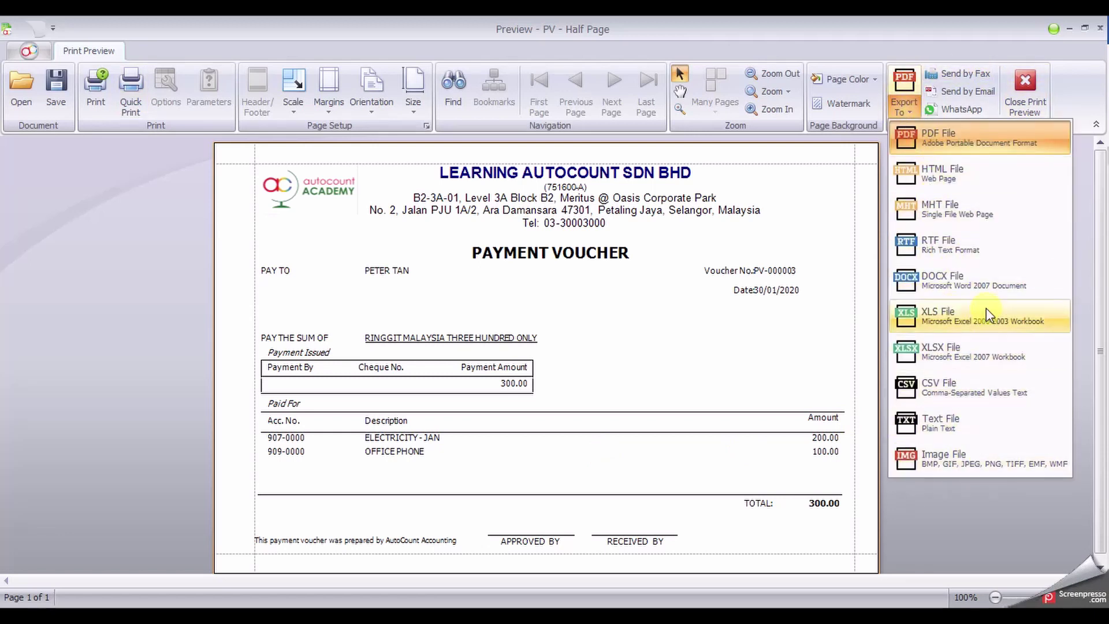
pyautogui.click(801, 312)
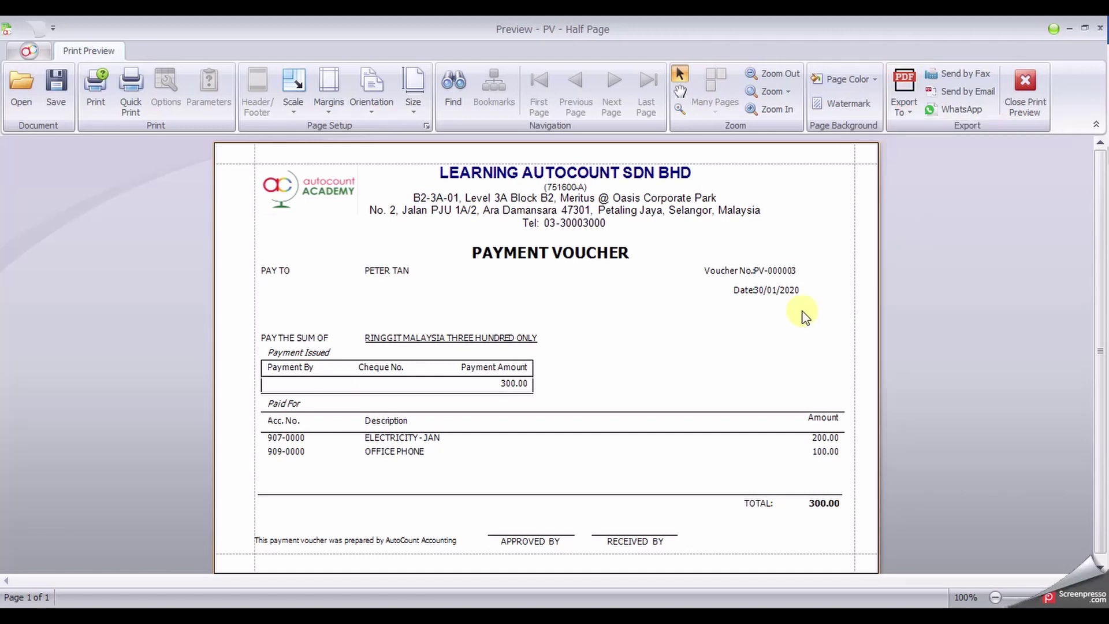
pyautogui.click(1020, 94)
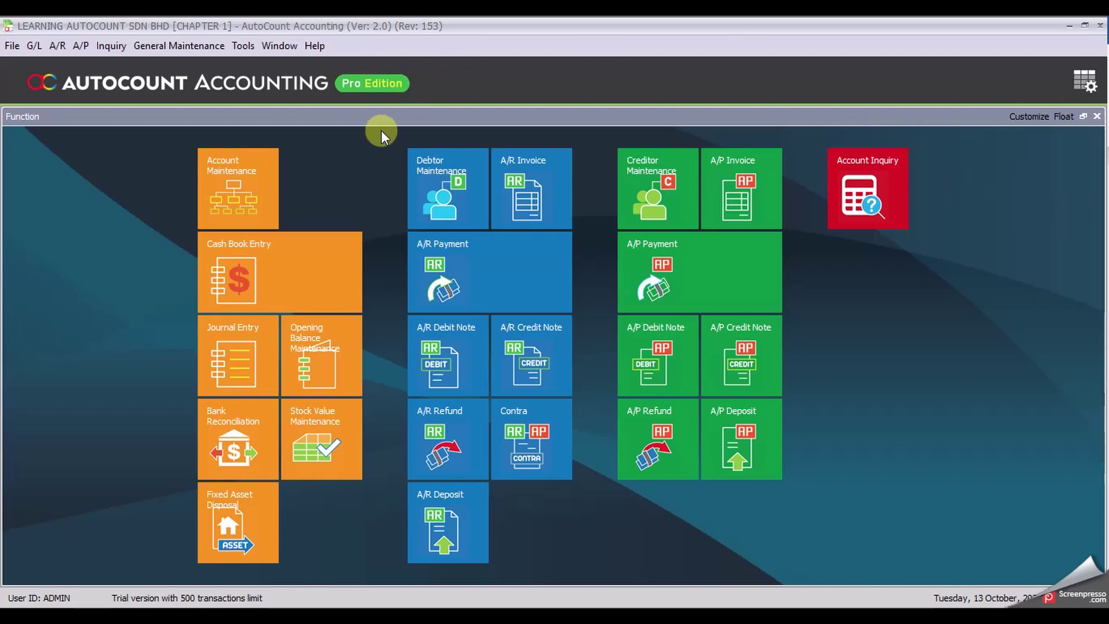
# Step: Open the Cash Book Entry listing from the Function screen
pyautogui.click(303, 255)
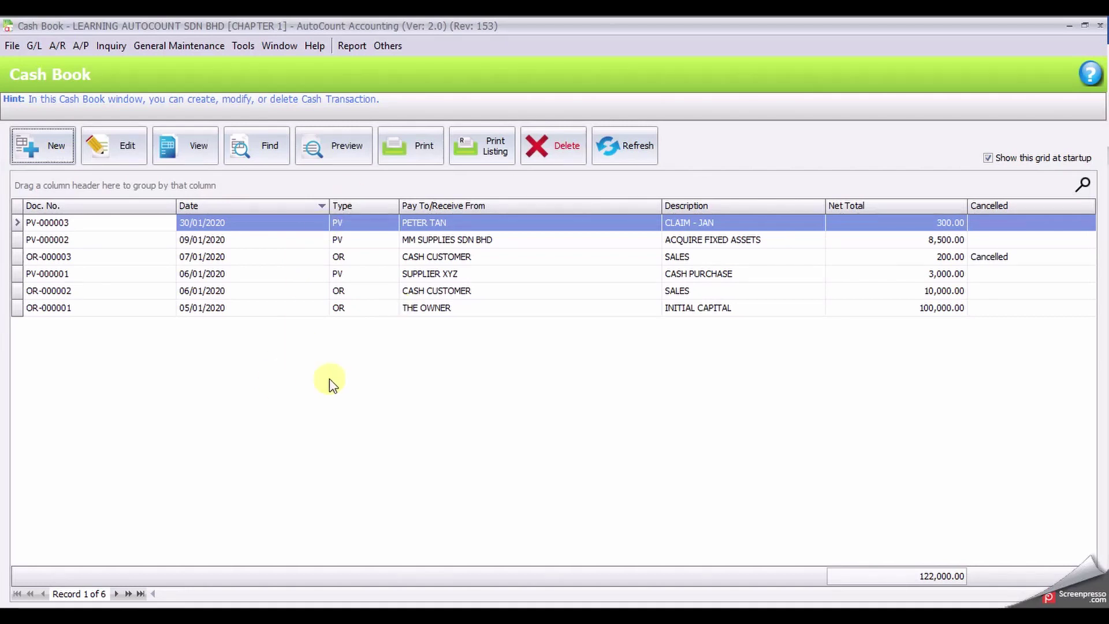
# Step: Sort Cash Book entries by Doc. No., select OR-000001, then close the listing
pyautogui.click(127, 208)
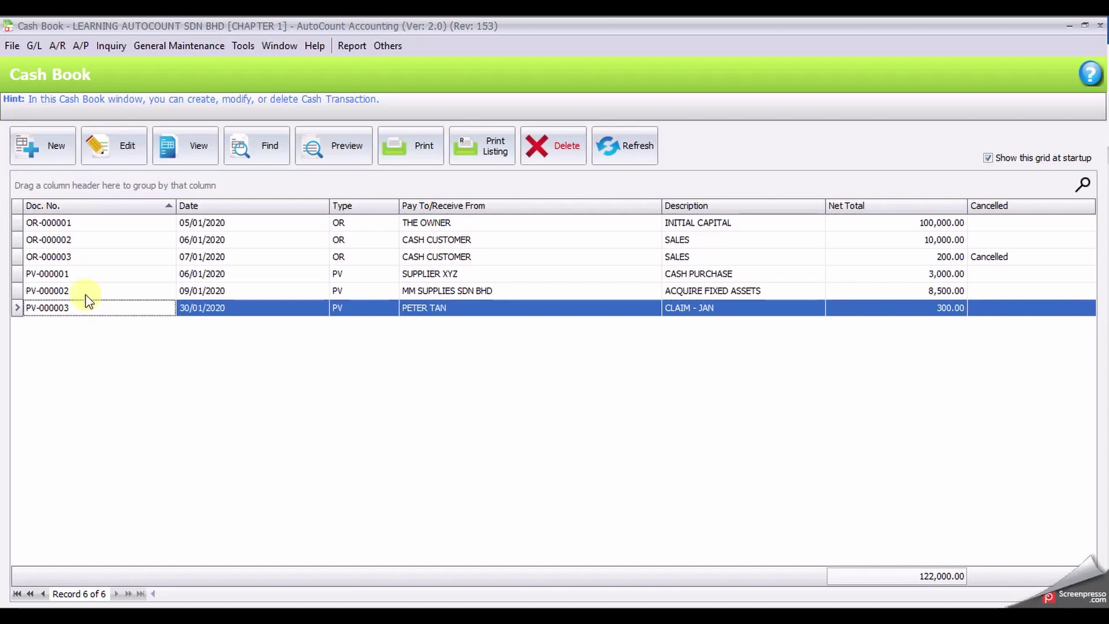
pyautogui.click(78, 223)
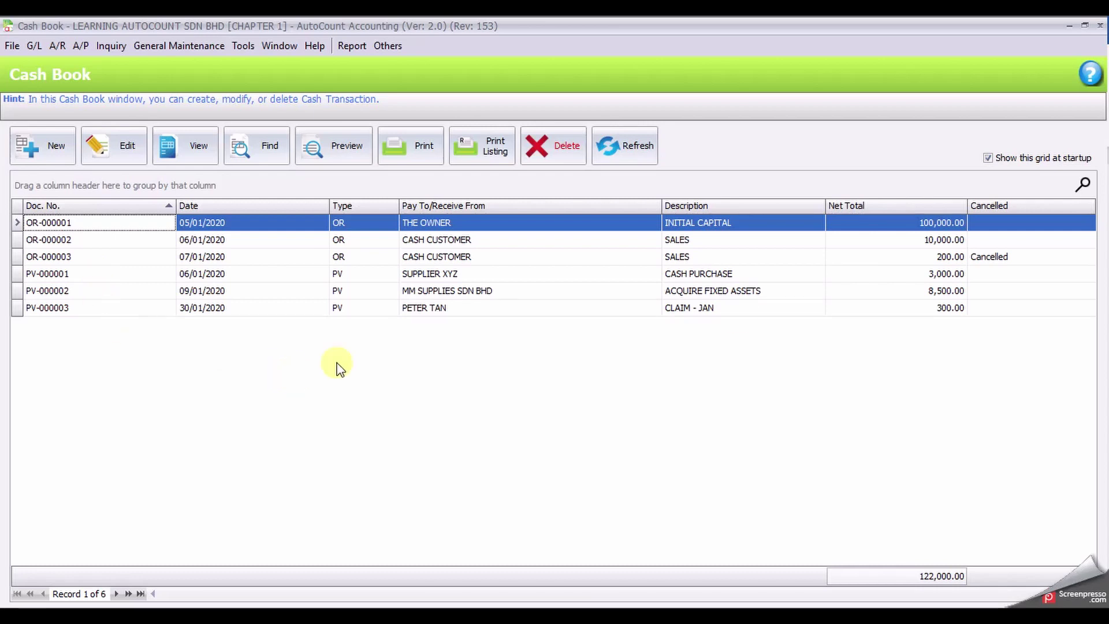
pyautogui.click(1099, 27)
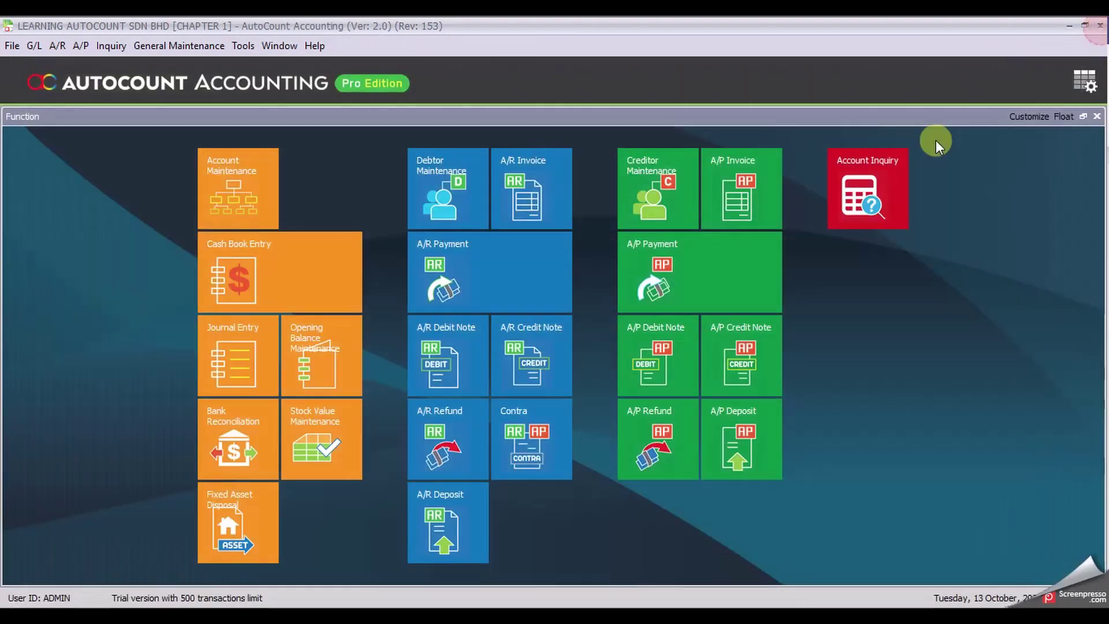